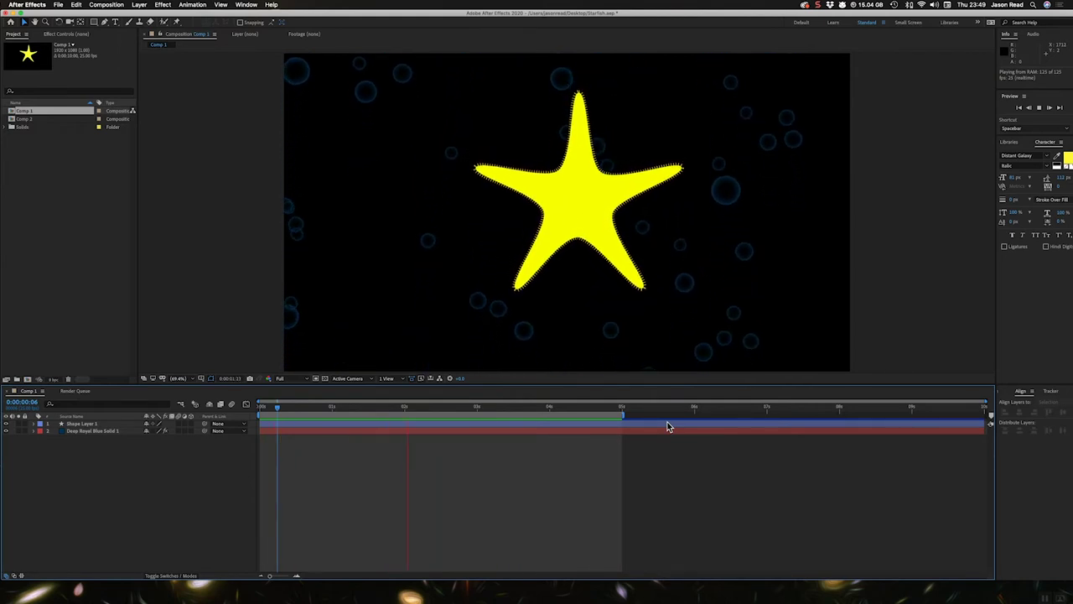
Stop the RAM preview of the starfish-and-bubbles animation at the three-second mark
{"action": "key", "text": "space"}
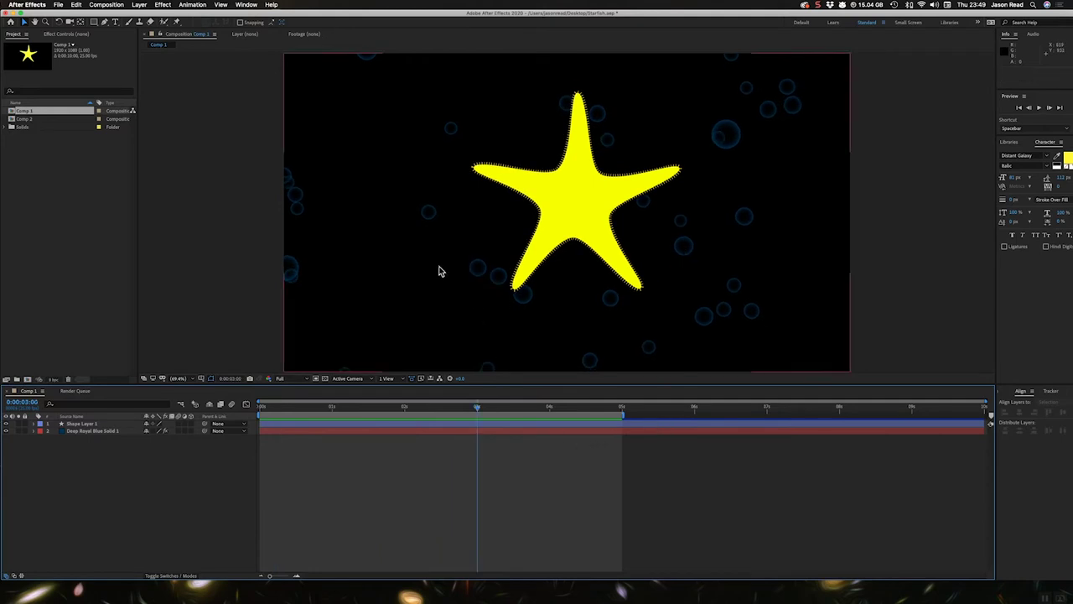
Create Comp 3 from the HDTV 1080 25 preset (1920×1080, 10 seconds)
{"action": "left_click", "coordinate": [106, 6]}
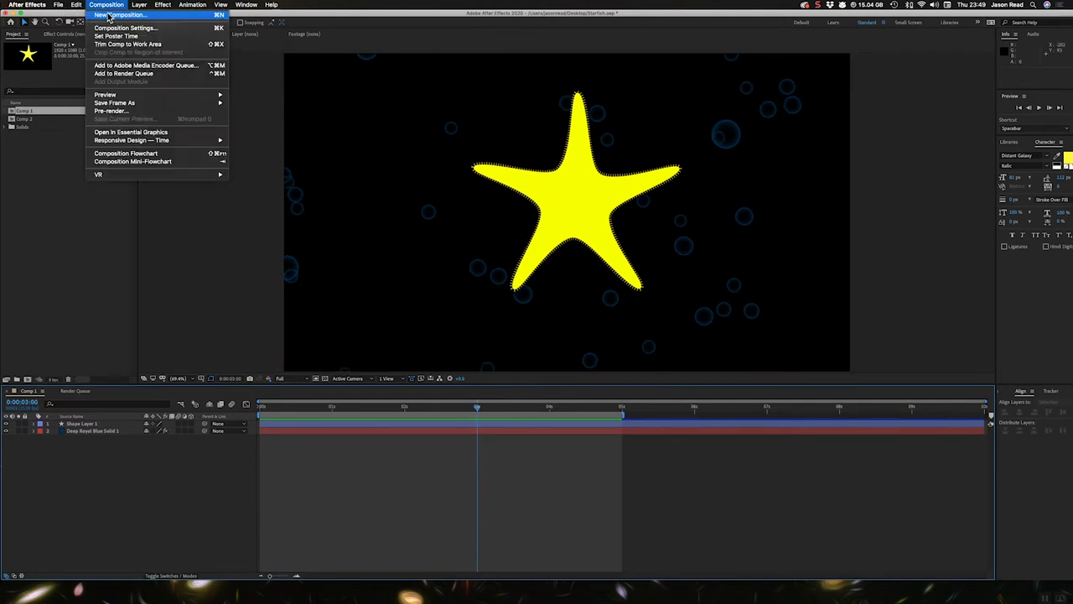
{"action": "left_click", "coordinate": [107, 17]}
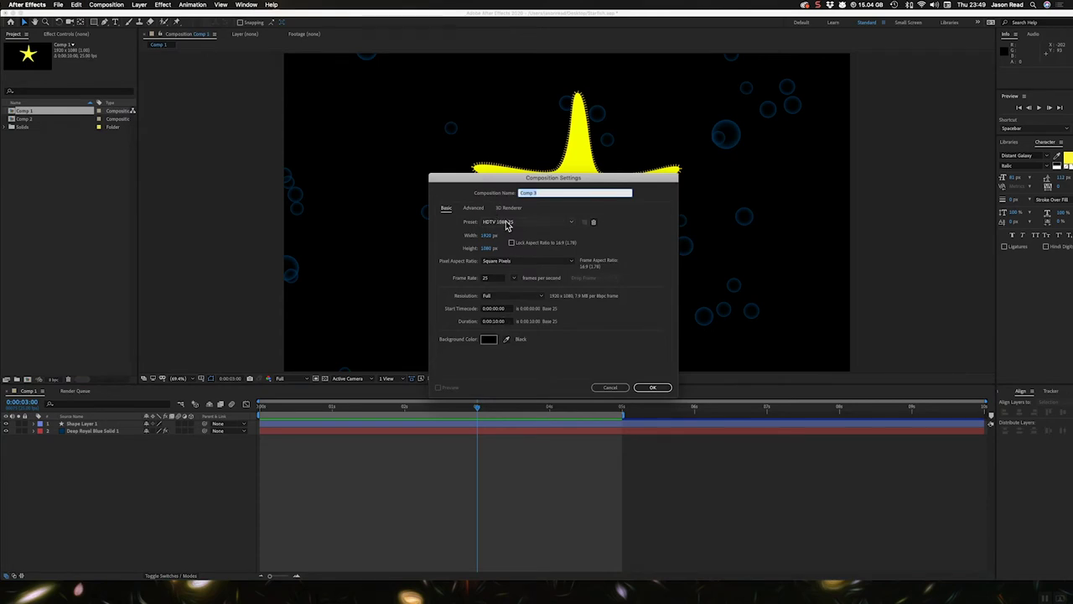
{"action": "left_click", "coordinate": [653, 387]}
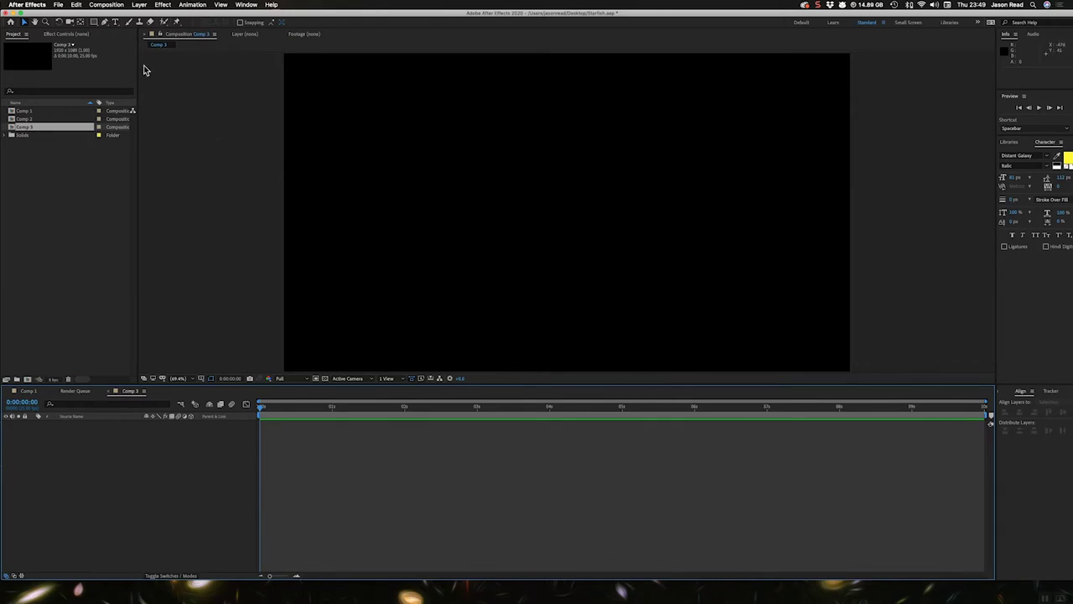
Switch to the Star Tool and set its fill to solid yellow
{"action": "left_click", "coordinate": [95, 21]}
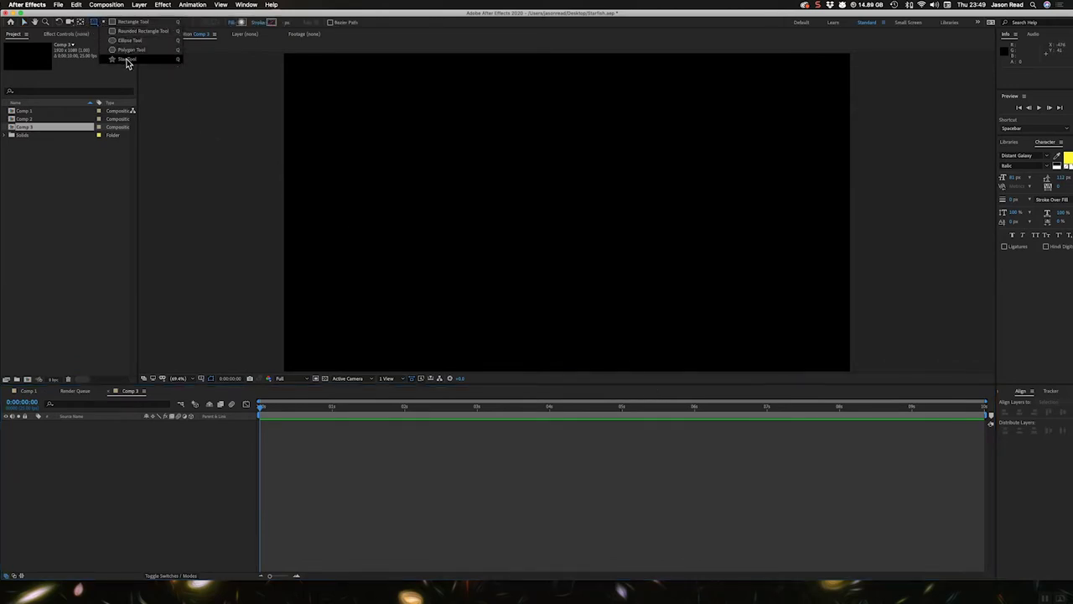
{"action": "left_click", "coordinate": [127, 60]}
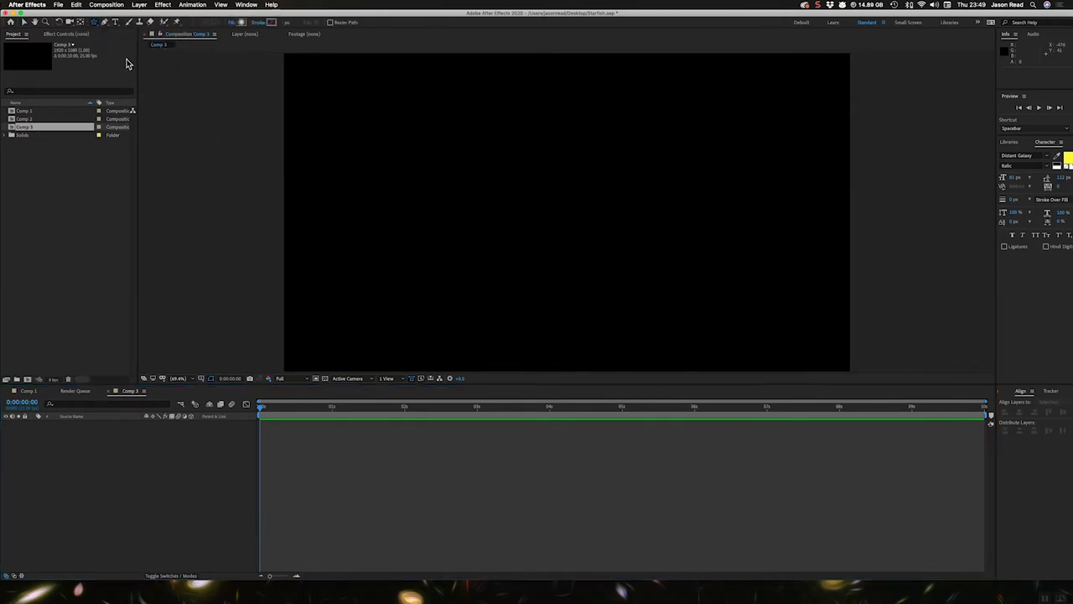
{"action": "left_click", "coordinate": [240, 23], "text": "alt"}
Set the star's stroke colour to orange with a 20 px width
{"action": "left_click", "coordinate": [272, 23]}
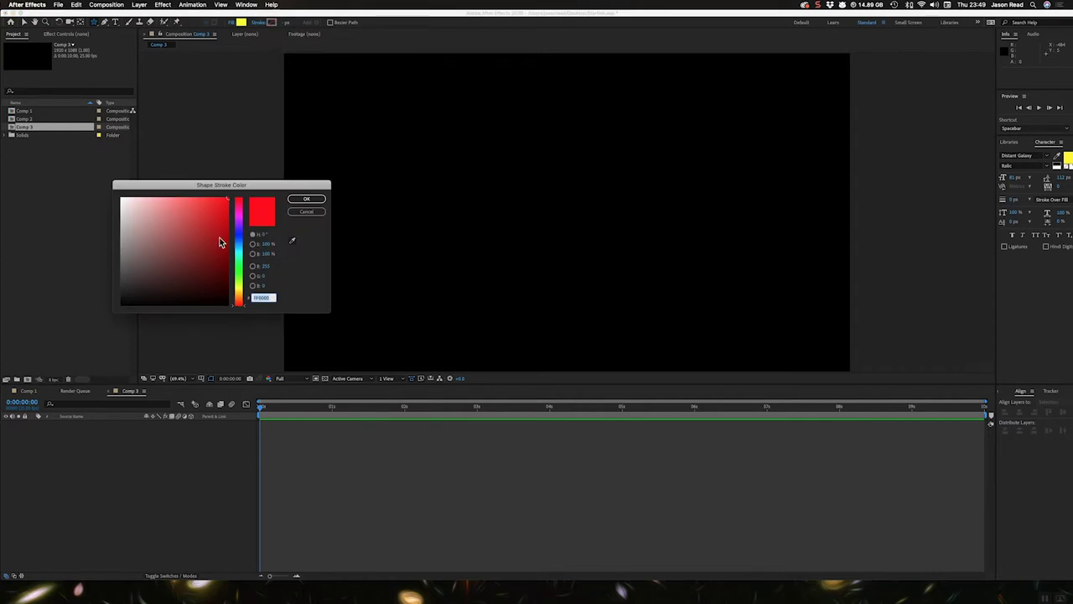
{"action": "left_click_drag", "start_coordinate": [242, 300], "coordinate": [242, 299]}
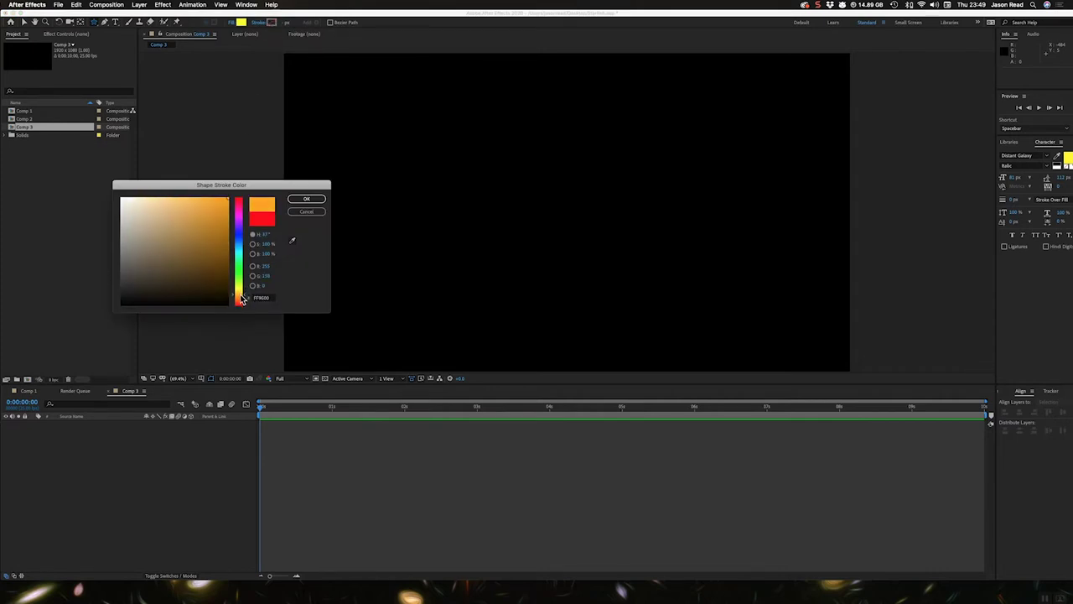
{"action": "left_click", "coordinate": [307, 199]}
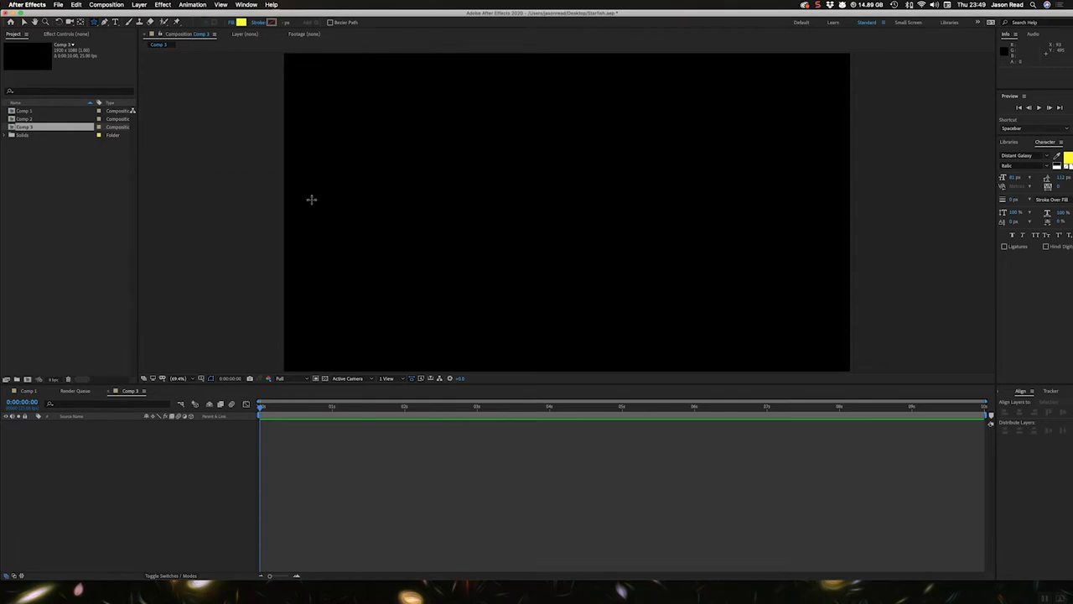
{"action": "left_click", "coordinate": [294, 23]}
{"action": "type", "text": "20"}
{"action": "left_click", "coordinate": [349, 38]}
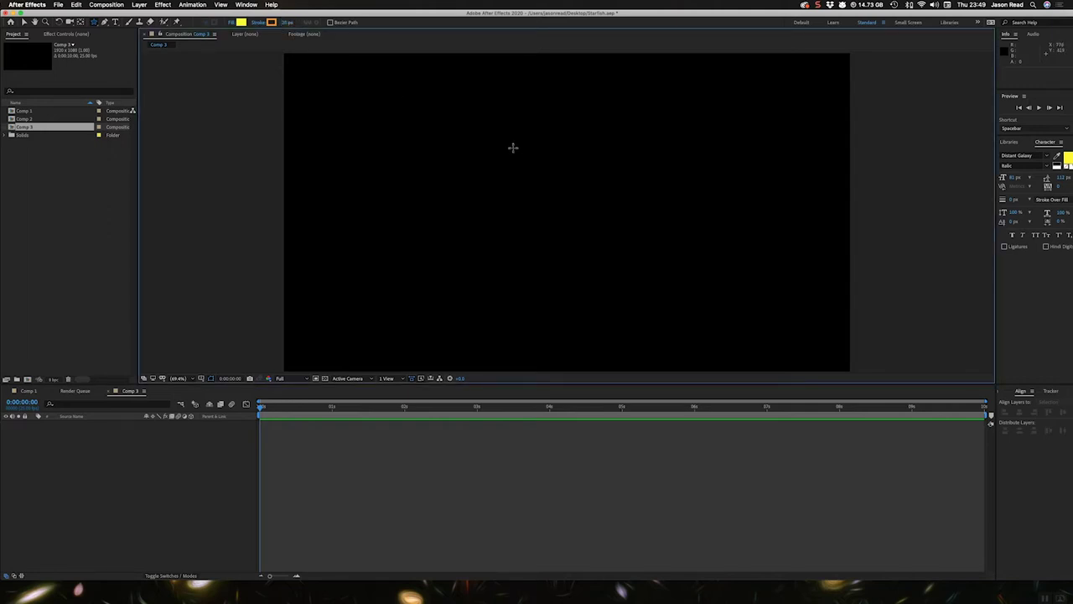
Draw a large five-pointed star in the Comp 3 viewer
{"action": "mouse_move", "coordinate": [514, 148]}
{"action": "left_mouse_down"}
{"action": "mouse_move", "coordinate": [528, 182]}
{"action": "mouse_move", "coordinate": [570, 220]}
{"action": "mouse_move", "coordinate": [559, 185]}
{"action": "mouse_move", "coordinate": [565, 201]}
{"action": "left_mouse_up"}
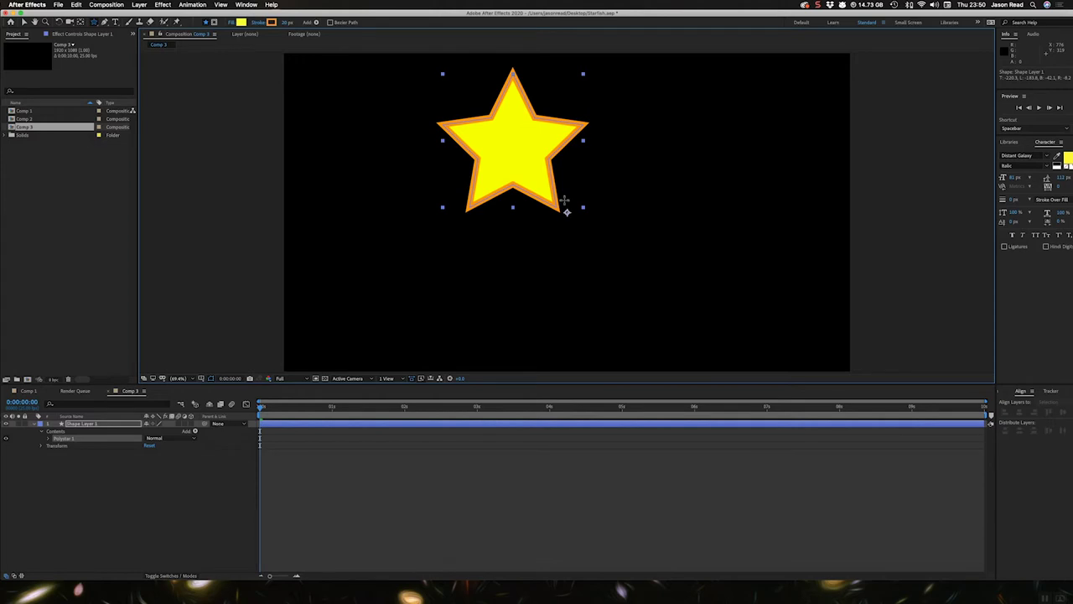
{"action": "left_click_drag", "start_coordinate": [564, 201], "coordinate": [566, 210]}
{"action": "key", "text": "Up"}
{"action": "key", "text": "Up"}
{"action": "key", "text": "Up"}
{"action": "key", "text": "Up"}
{"action": "key", "text": "Up"}
{"action": "key", "text": "Up"}
{"action": "key", "text": "Up"}
{"action": "key", "text": "Up"}
{"action": "key", "text": "Up"}
{"action": "key", "text": "Up"}
{"action": "key", "text": "Up"}
{"action": "key", "text": "Down"}
{"action": "key", "text": "Down"}
{"action": "key", "text": "Down"}
{"action": "key", "text": "Down"}
{"action": "key", "text": "Down"}
{"action": "key", "text": "Down"}
{"action": "key", "text": "Down"}
{"action": "key", "text": "Down"}
{"action": "key", "text": "Down"}
{"action": "key", "text": "Down"}
{"action": "key", "text": "Down"}
{"action": "key", "text": "Up"}
{"action": "key", "text": "Up"}
{"action": "key", "text": "Down"}
{"action": "key", "text": "Up"}
{"action": "key", "text": "Down"}
{"action": "key", "text": "Down"}
{"action": "key", "text": "Down"}
{"action": "key", "text": "Down"}
{"action": "key", "text": "Up"}
{"action": "key", "text": "Up"}
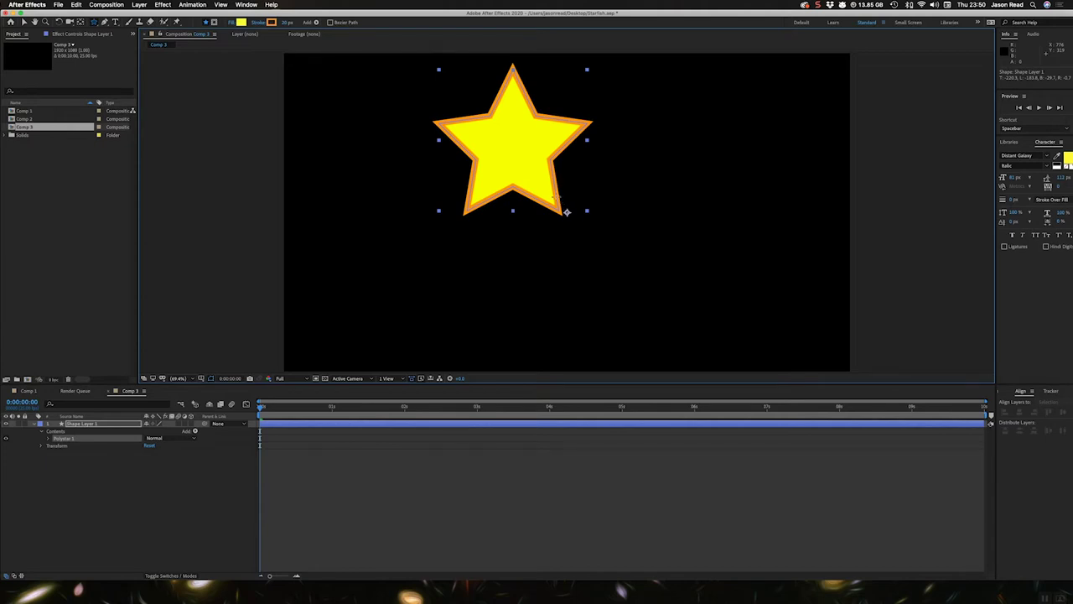
{"action": "left_click_drag", "start_coordinate": [566, 210], "coordinate": [653, 211]}
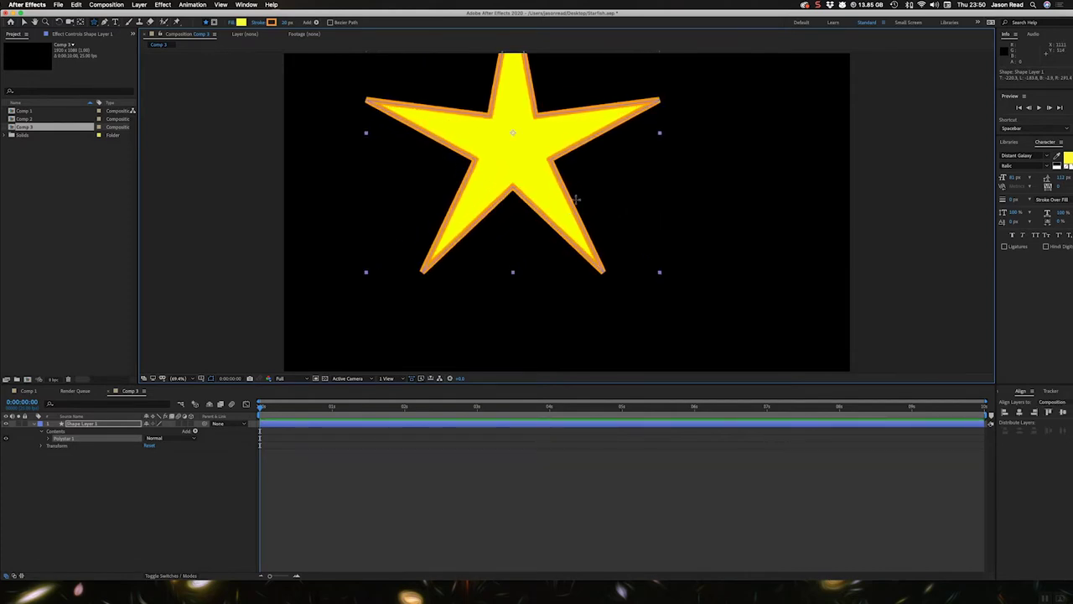
Move the star to the centre of the frame with the Selection Tool
{"action": "left_click", "coordinate": [23, 22]}
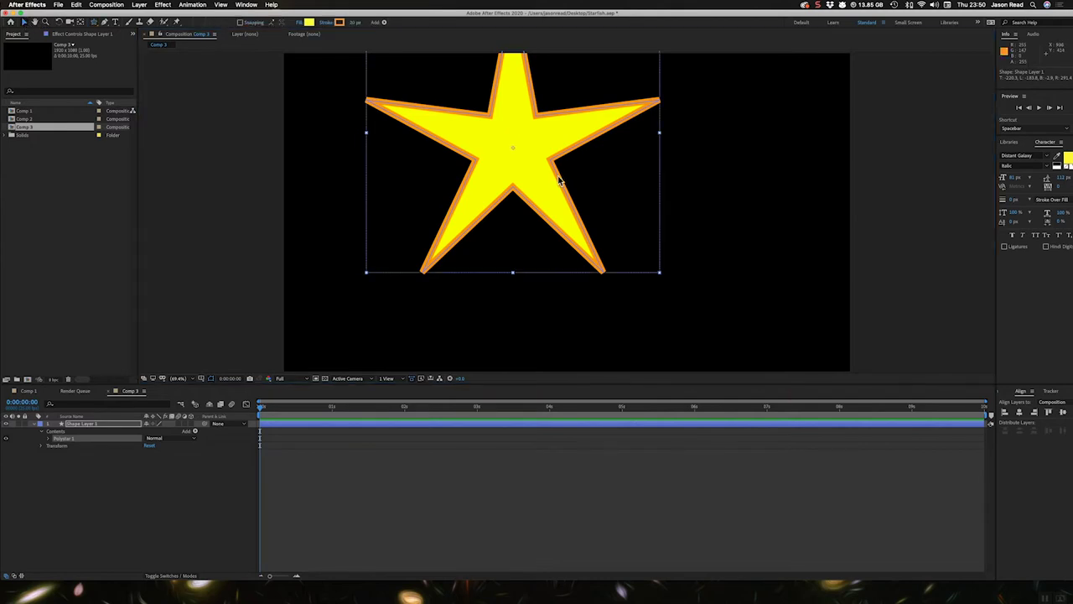
{"action": "left_click_drag", "start_coordinate": [559, 180], "coordinate": [612, 250]}
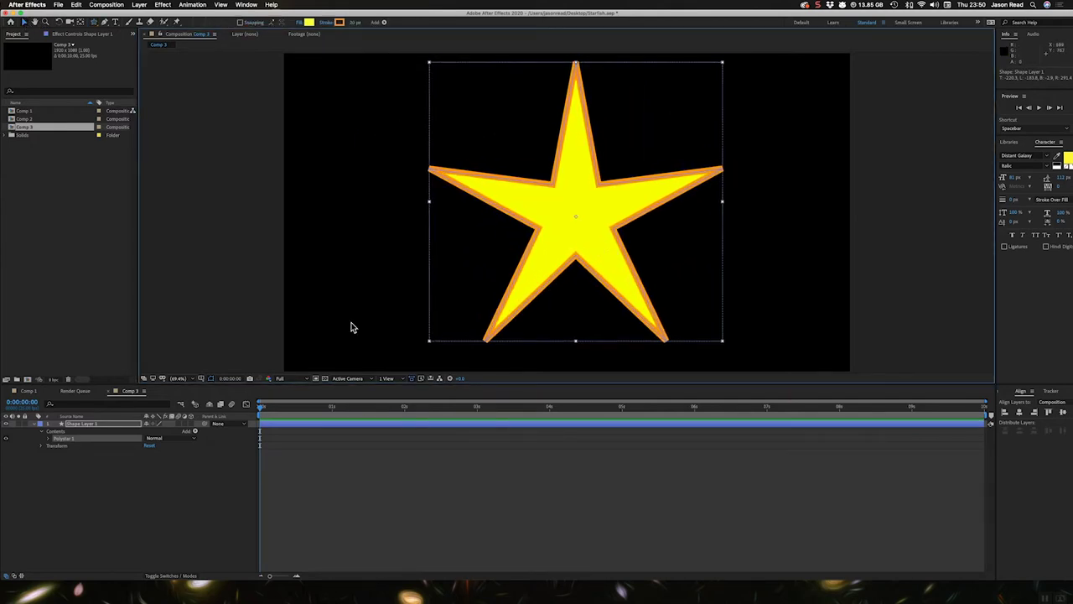
{"action": "left_click", "coordinate": [49, 443]}
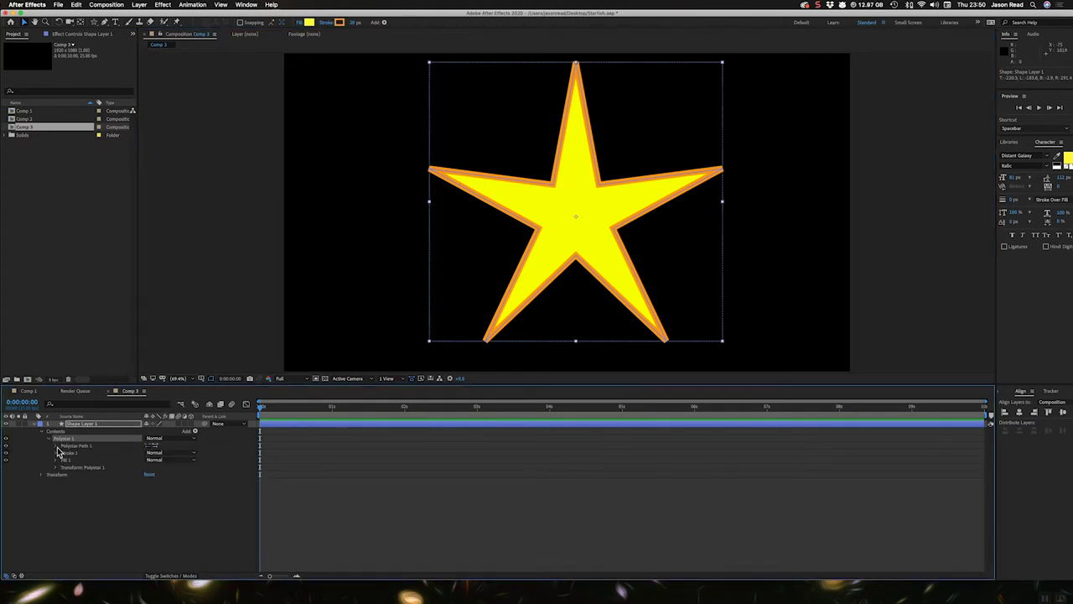
Expand Polystar Path 1 and raise the roundness to curve the points into starfish arms
{"action": "left_click", "coordinate": [57, 446]}
{"action": "left_click", "coordinate": [55, 446]}
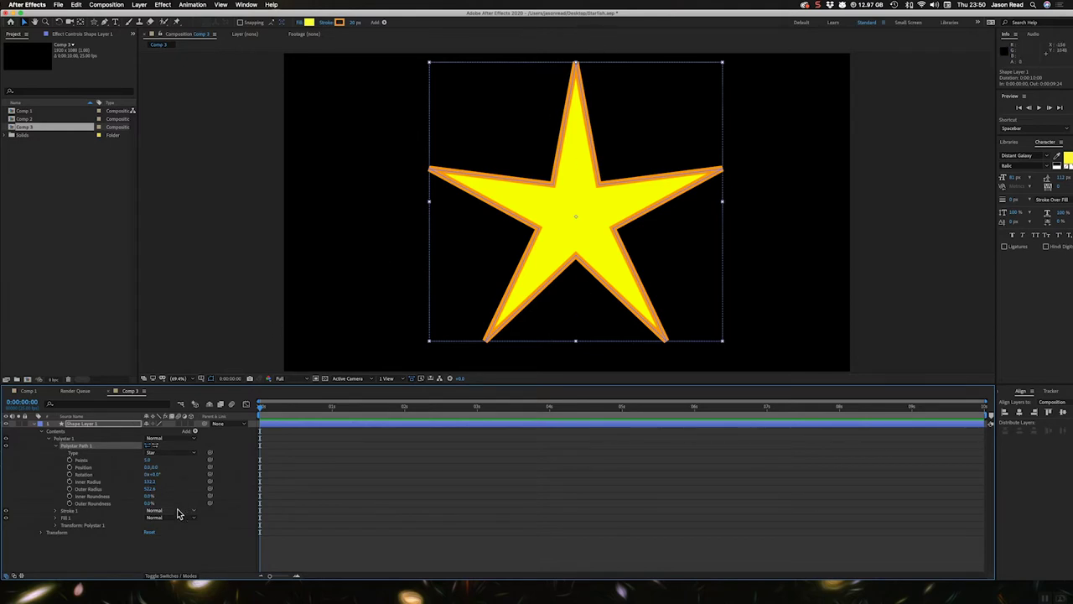
{"action": "left_click_drag", "start_coordinate": [151, 503], "coordinate": [242, 509]}
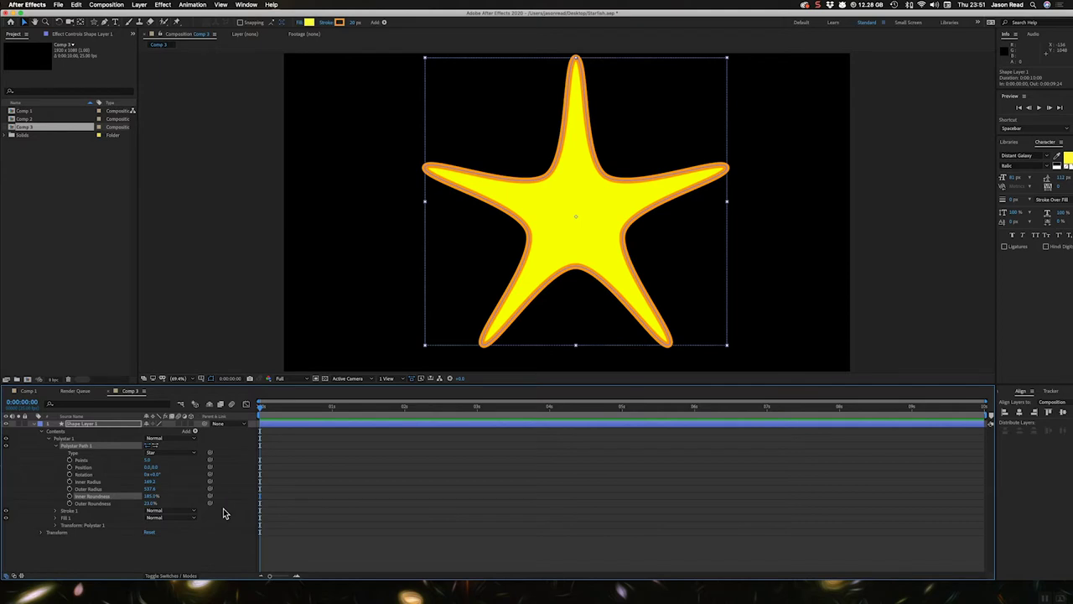
Add a Twist operator to Shape Layer 1 and reveal Twist 1's Angle and Center
{"action": "left_click", "coordinate": [222, 530]}
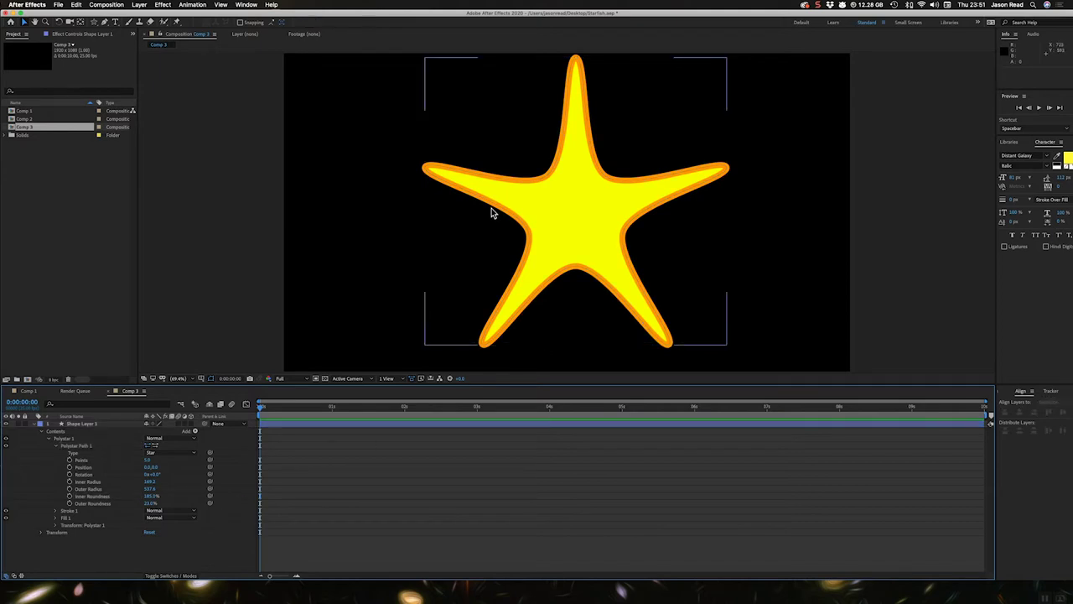
{"action": "left_click", "coordinate": [195, 431]}
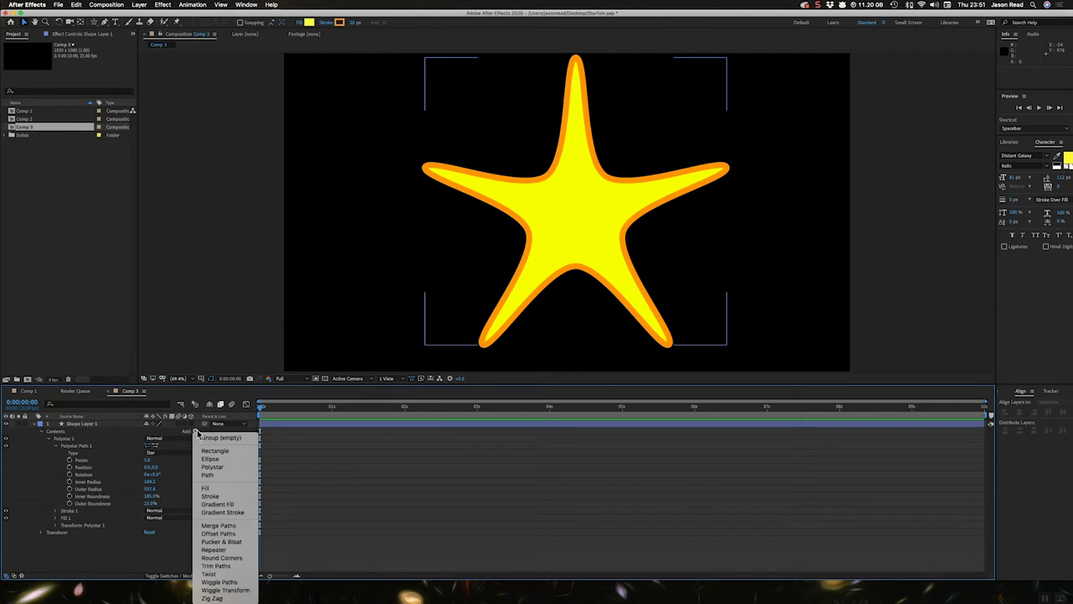
{"action": "left_click", "coordinate": [225, 575]}
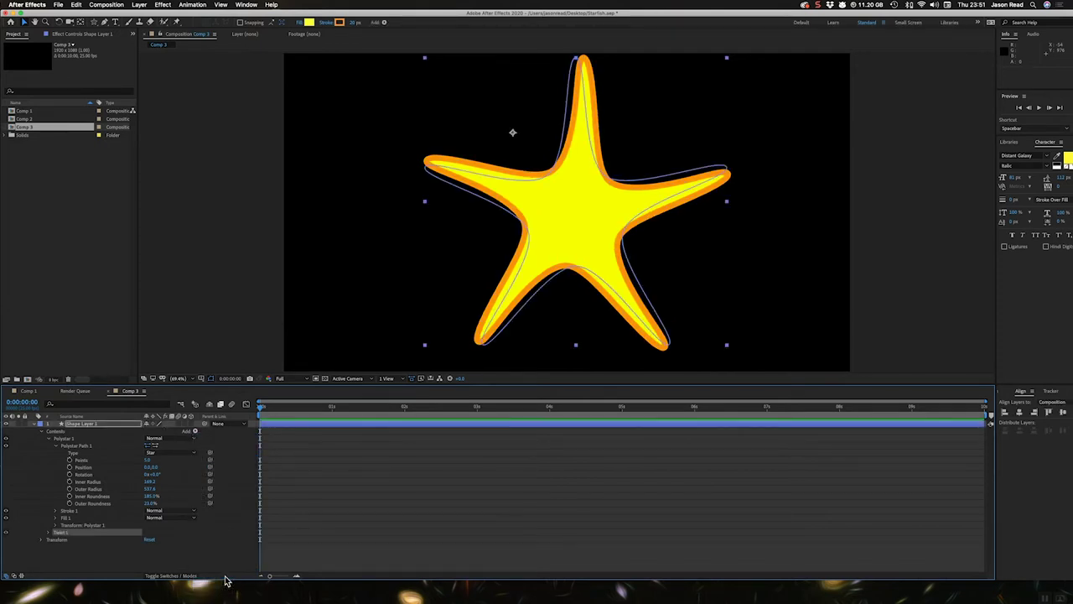
{"action": "left_click", "coordinate": [270, 557]}
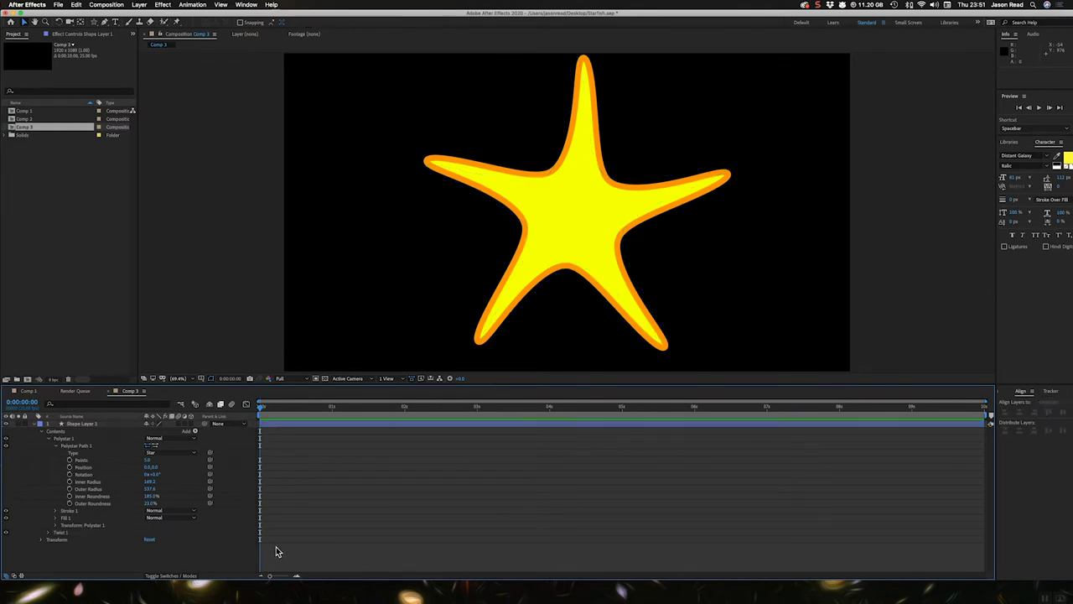
{"action": "left_click", "coordinate": [51, 531]}
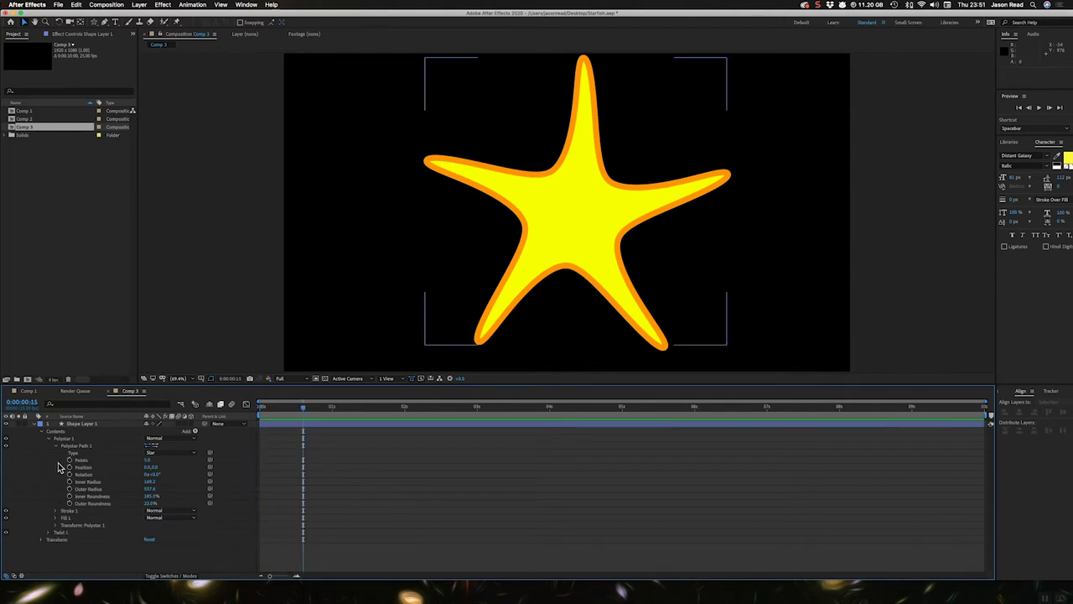
{"action": "left_click", "coordinate": [59, 457]}
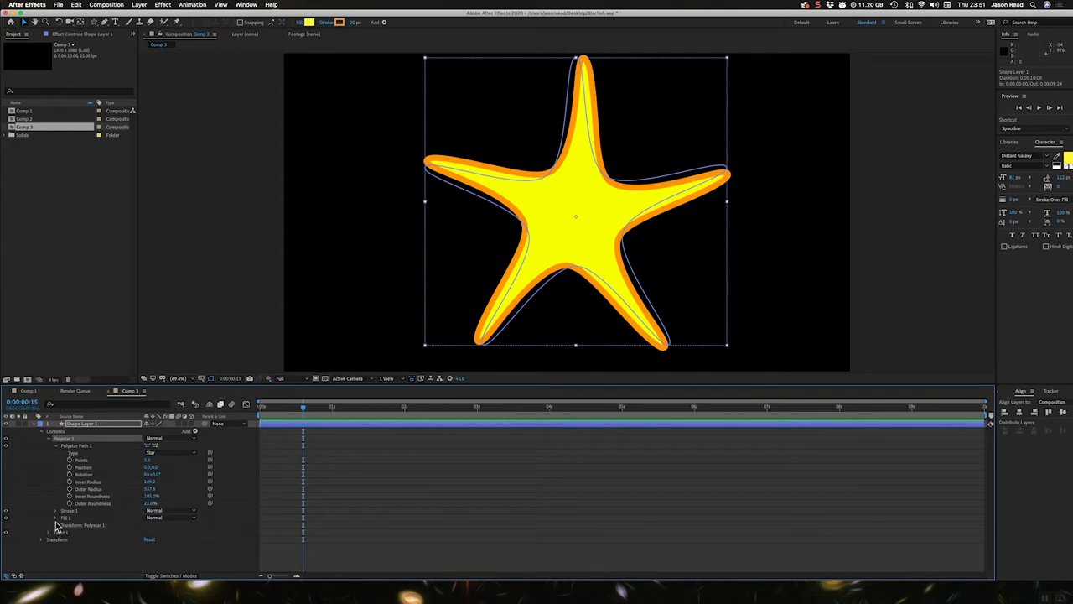
{"action": "left_click", "coordinate": [56, 445]}
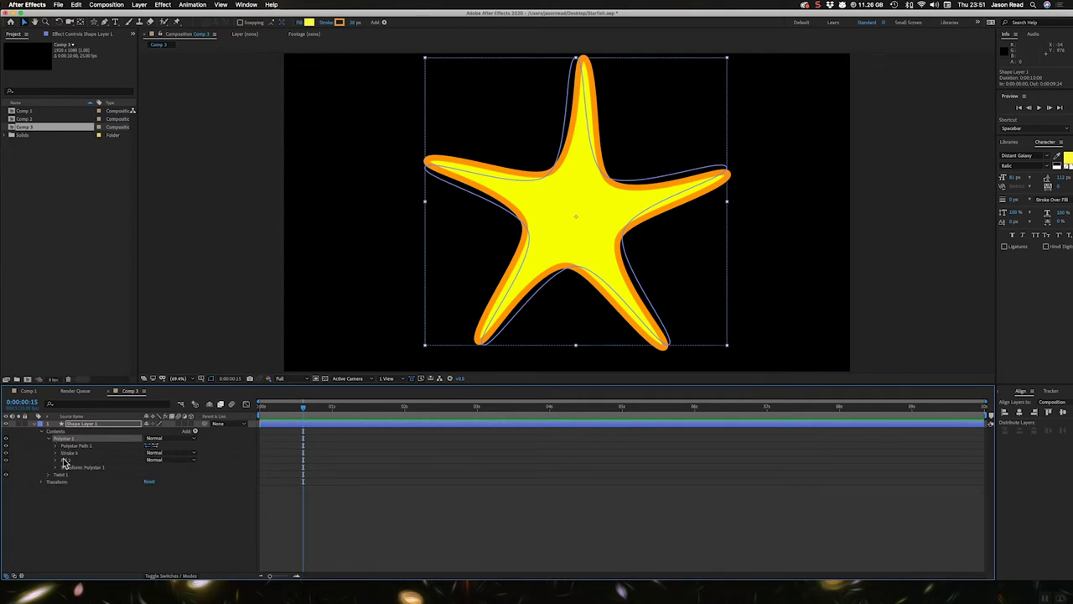
{"action": "left_click", "coordinate": [59, 475]}
{"action": "left_click", "coordinate": [48, 475]}
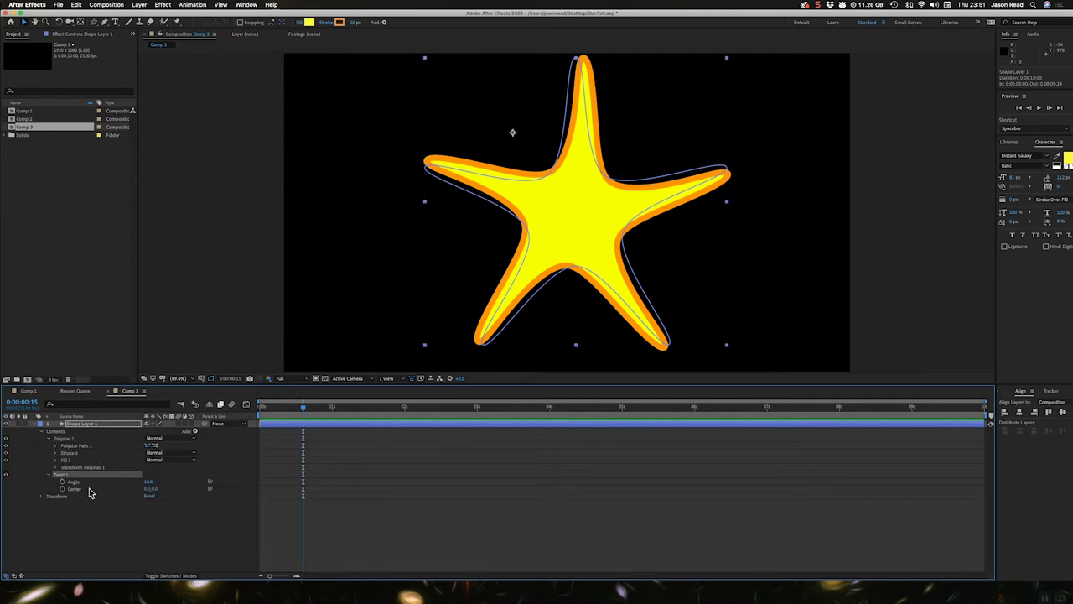
Add a wiggle expression to the Twist 1 Angle and preview the starfish
{"action": "left_click_drag", "start_coordinate": [148, 484], "coordinate": [146, 485]}
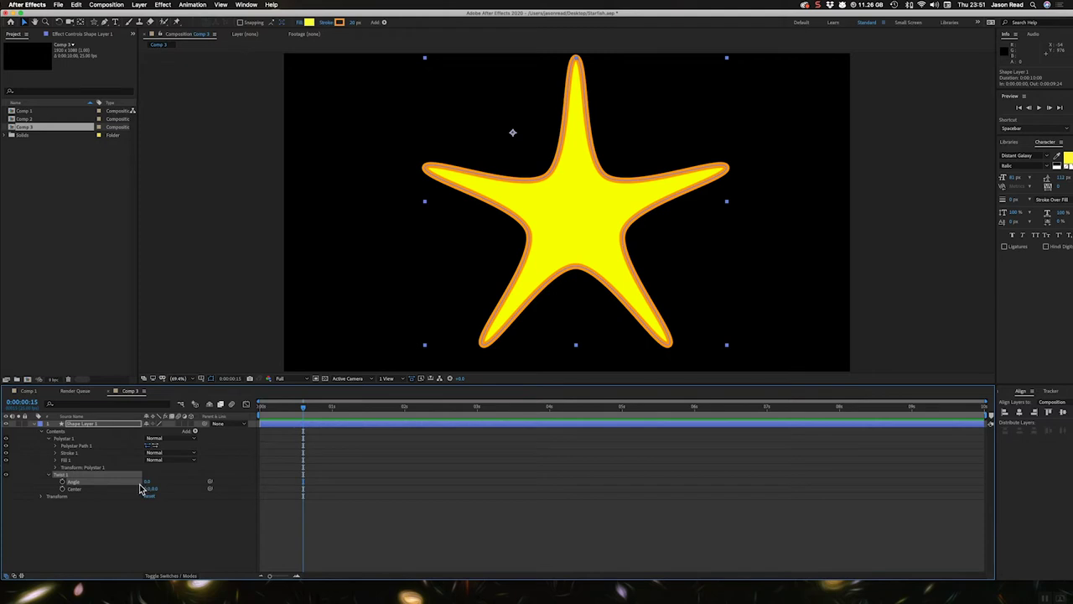
{"action": "left_click", "coordinate": [62, 483], "text": "alt"}
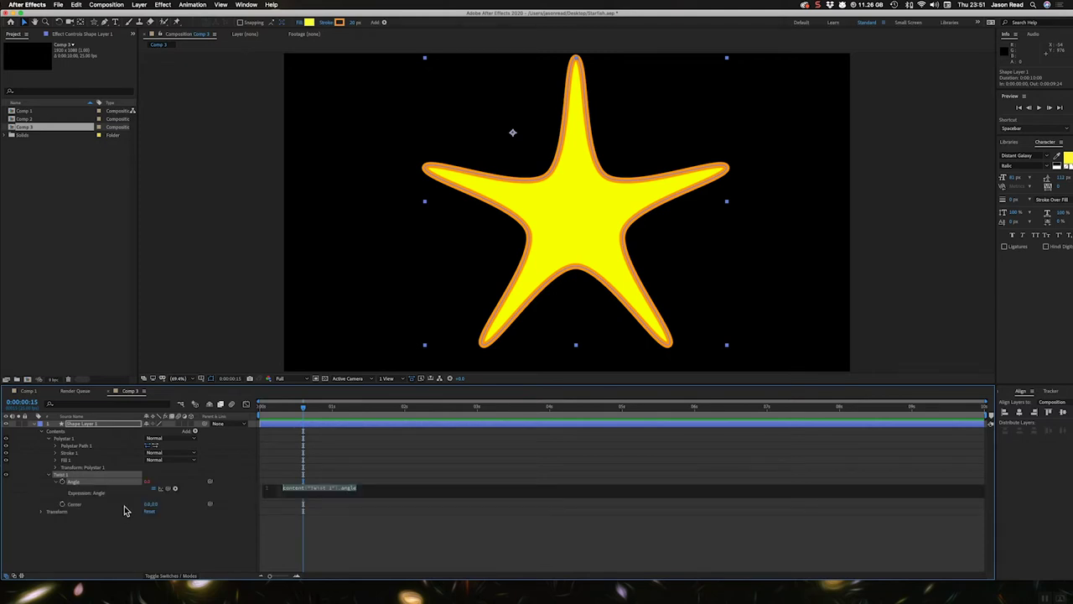
{"action": "type", "text": "wiggl"}
{"action": "key", "text": "Return"}
{"action": "left_click", "coordinate": [305, 561]}
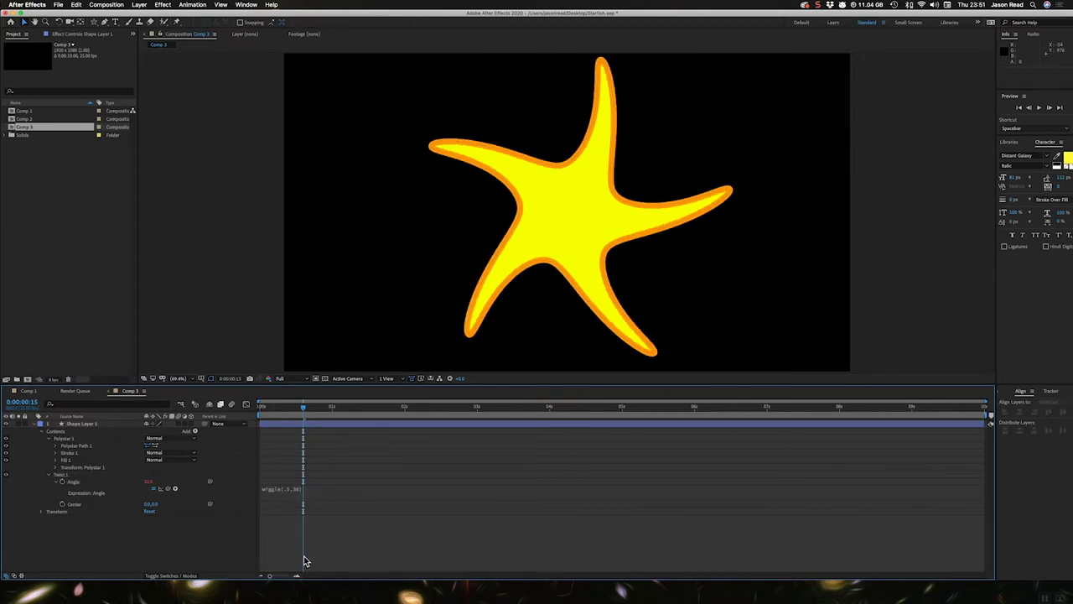
{"action": "key", "text": "space"}
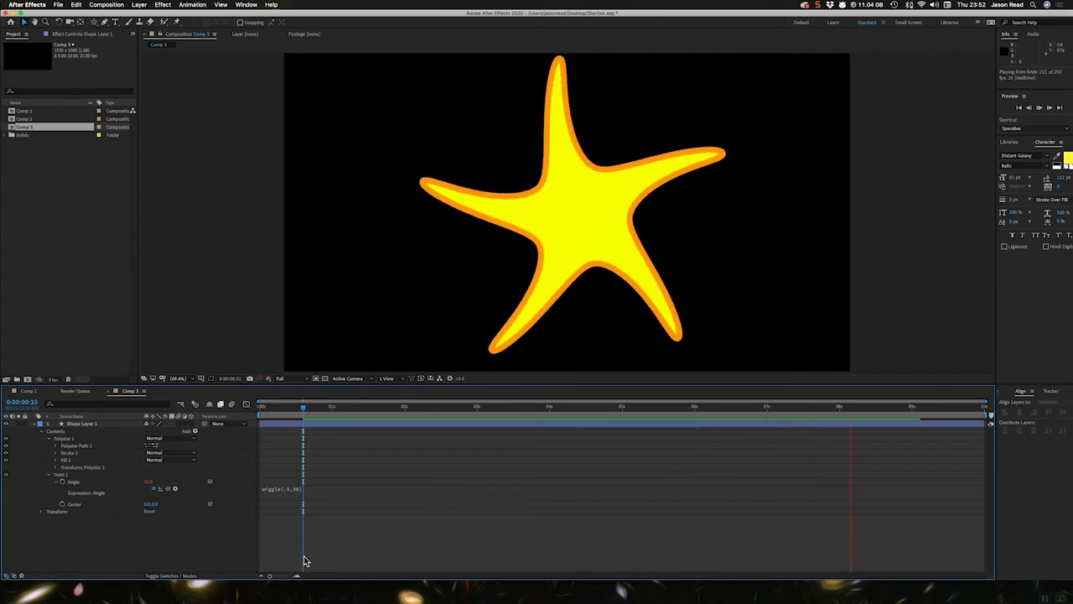
Edit the Twist Angle expression to wiggle(.5,20) and preview the twisting starfish
{"action": "left_click", "coordinate": [297, 490]}
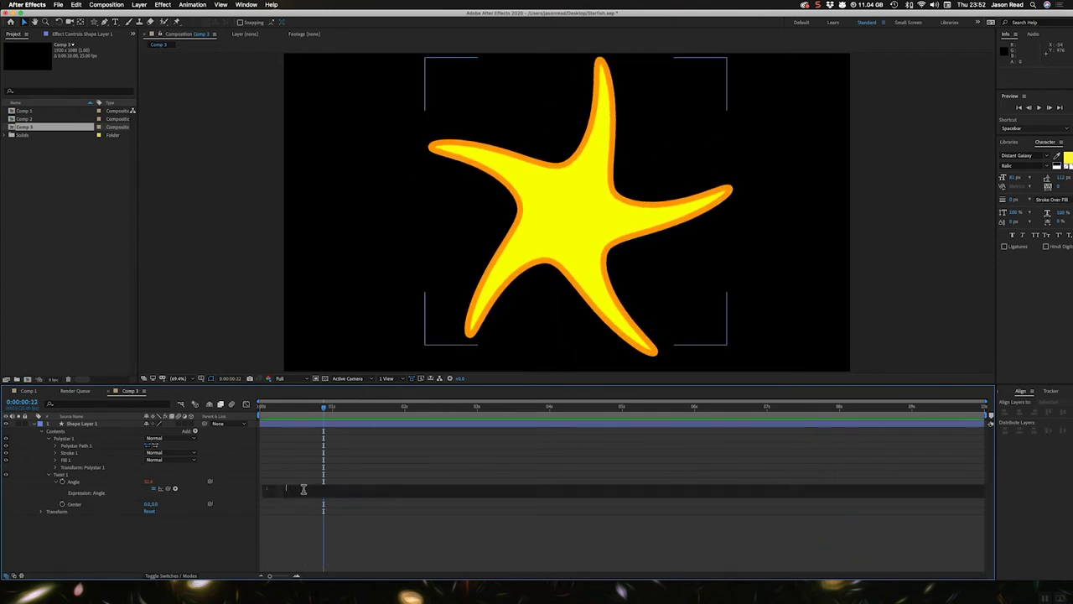
{"action": "left_click", "coordinate": [331, 472]}
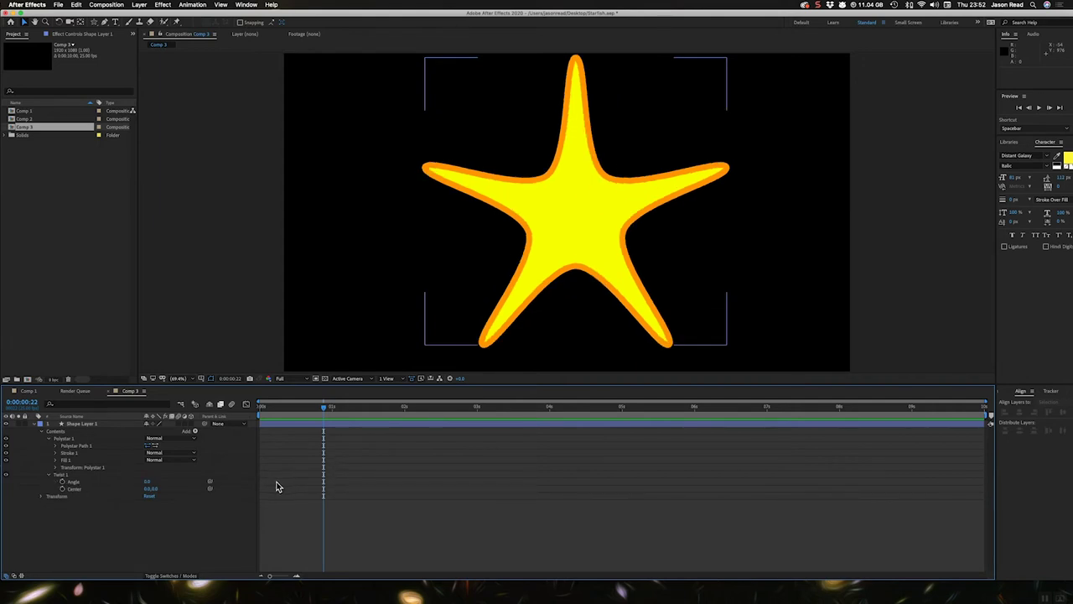
{"action": "key", "text": "super+z"}
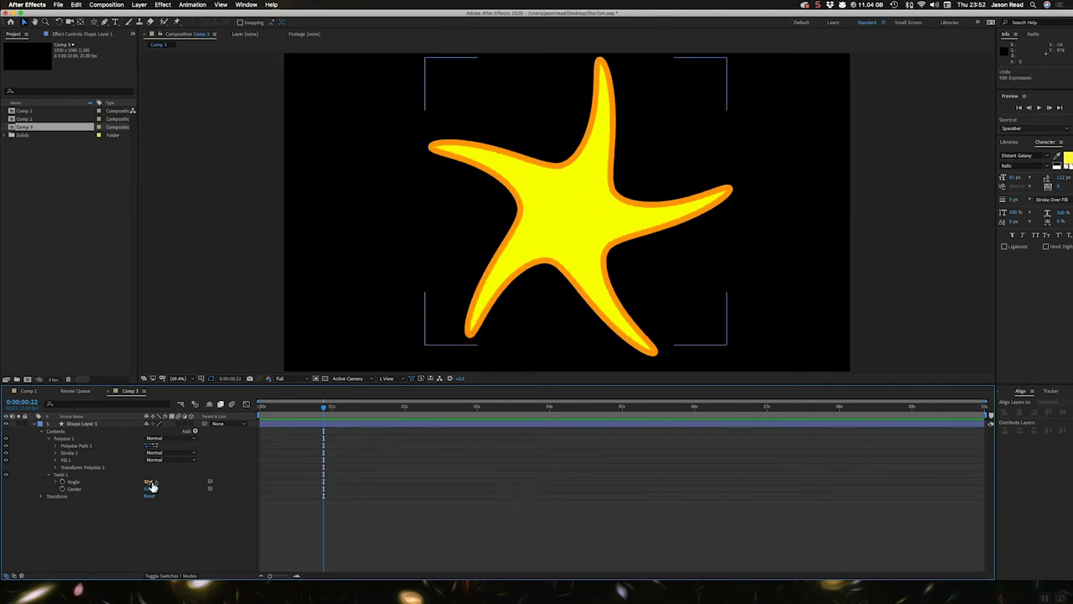
{"action": "key", "text": "e"}
{"action": "key", "text": "e"}
{"action": "left_click", "coordinate": [296, 438]}
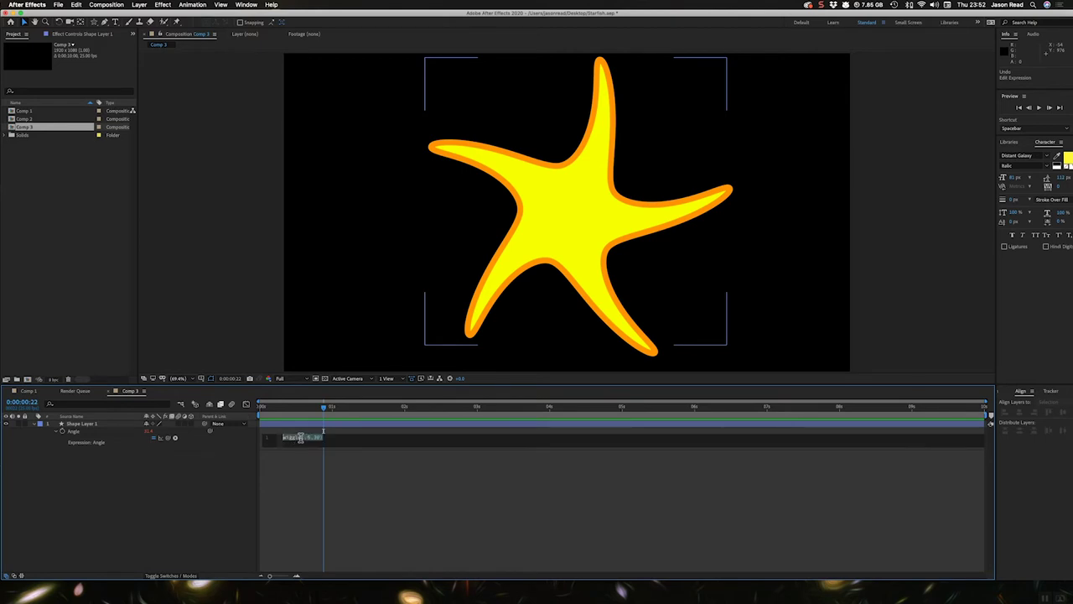
{"action": "left_click", "coordinate": [317, 437]}
{"action": "left_click", "coordinate": [326, 498]}
{"action": "key", "text": "space"}
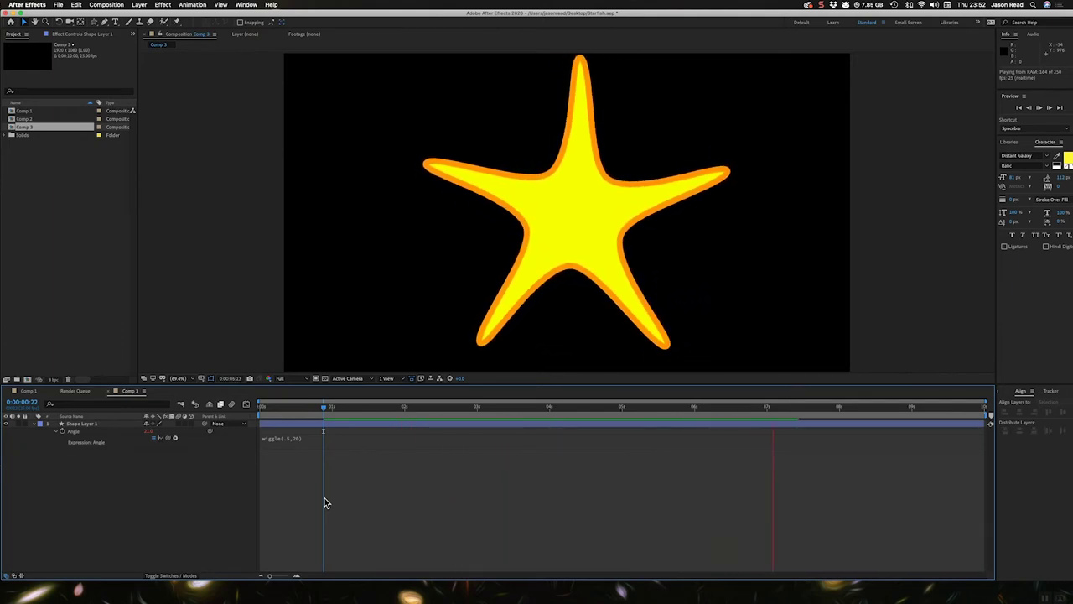
{"action": "key", "text": "space"}
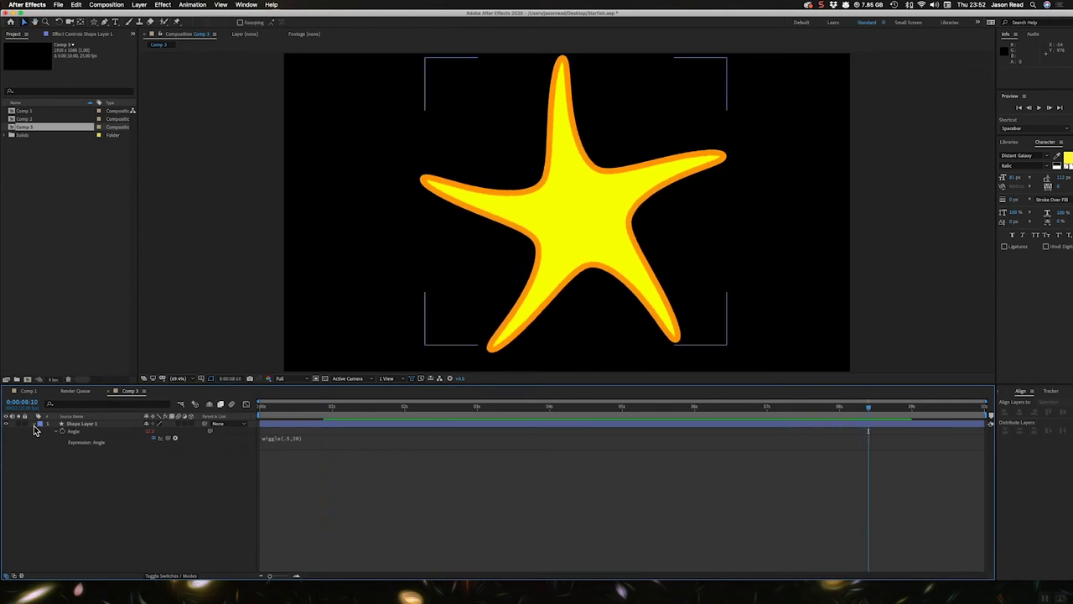
Expand Shape Layer 1's contents, add a Wiggle Transform, and open Wiggle Transform 1
{"action": "key", "text": "u"}
{"action": "left_click", "coordinate": [101, 446]}
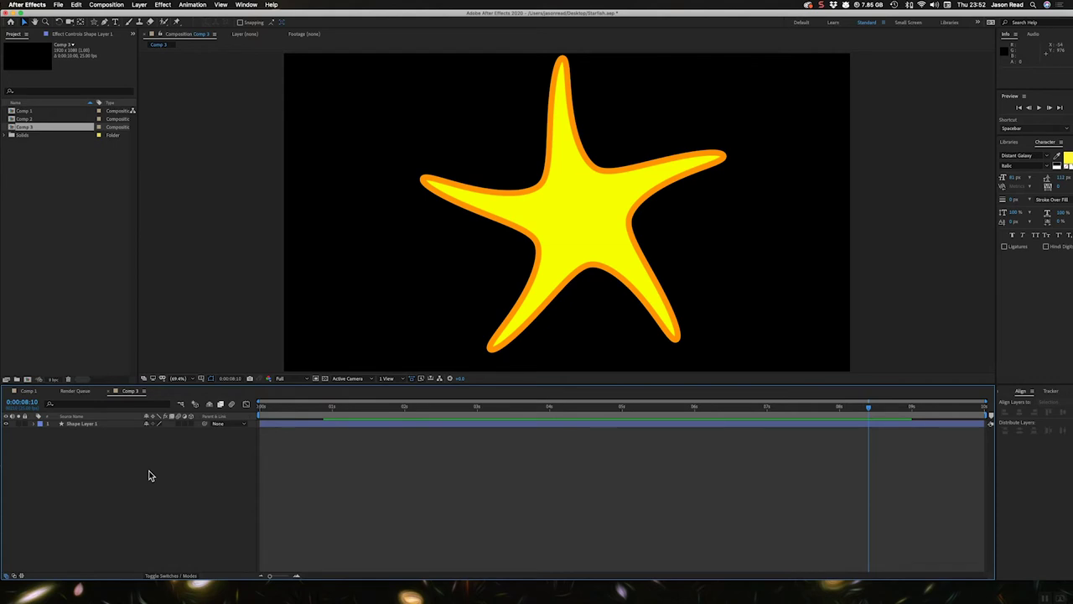
{"action": "left_click", "coordinate": [52, 429]}
{"action": "left_click", "coordinate": [35, 424]}
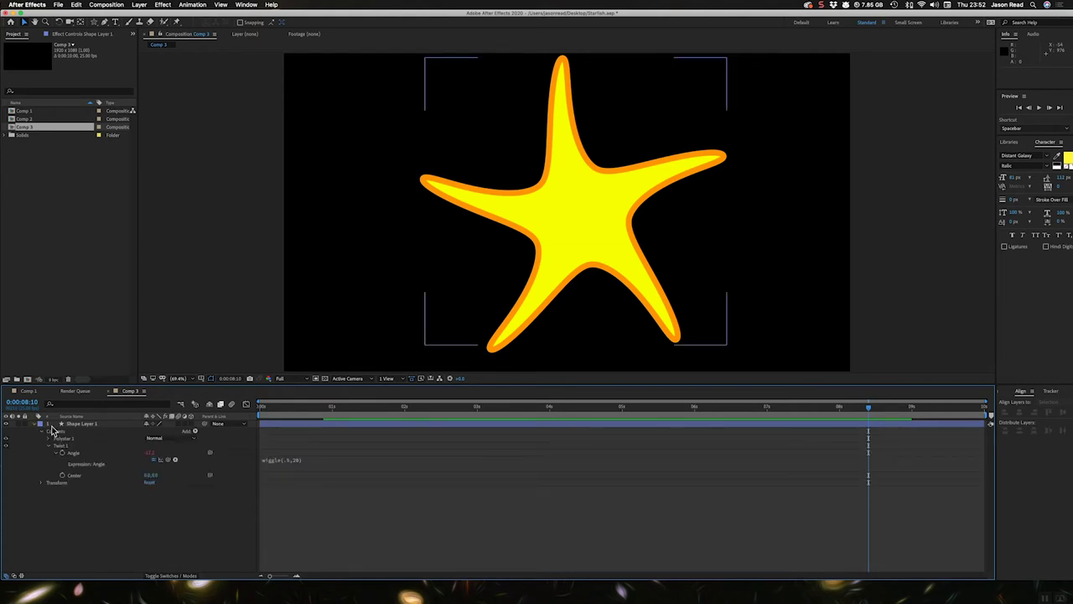
{"action": "left_click", "coordinate": [195, 431]}
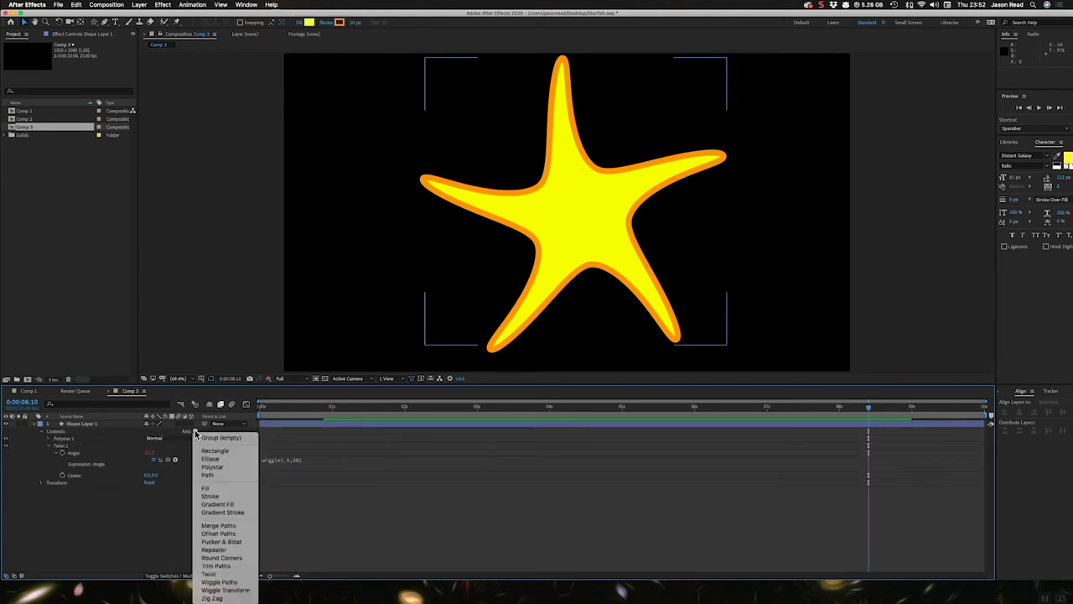
{"action": "left_click", "coordinate": [225, 590]}
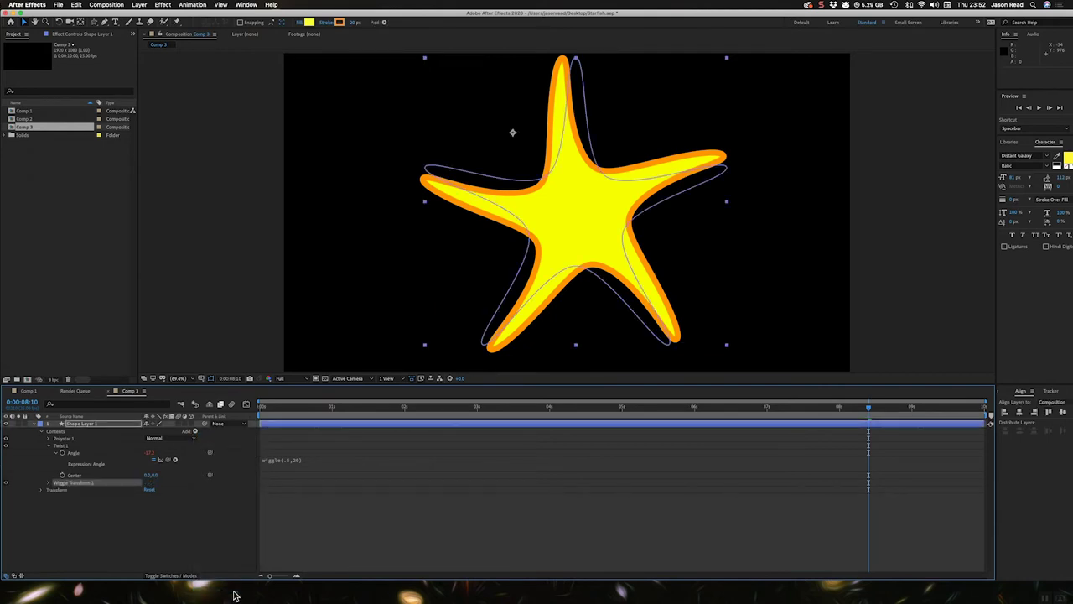
{"action": "left_click", "coordinate": [49, 483]}
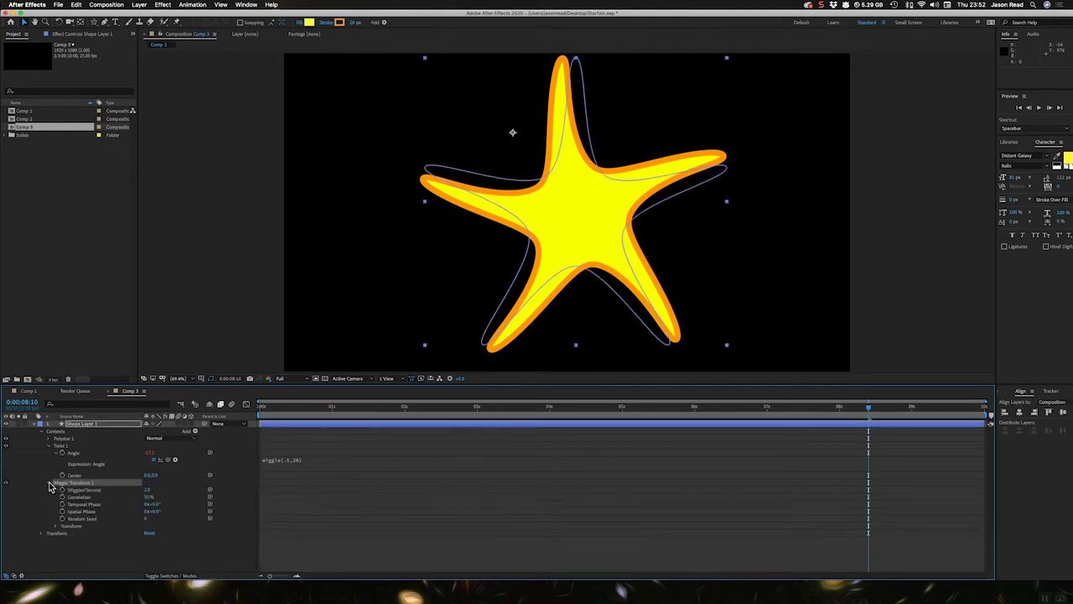
Set Wiggle Transform 1 to 0.5 wiggles per second and preview it
{"action": "left_click", "coordinate": [56, 526]}
{"action": "key", "text": "space"}
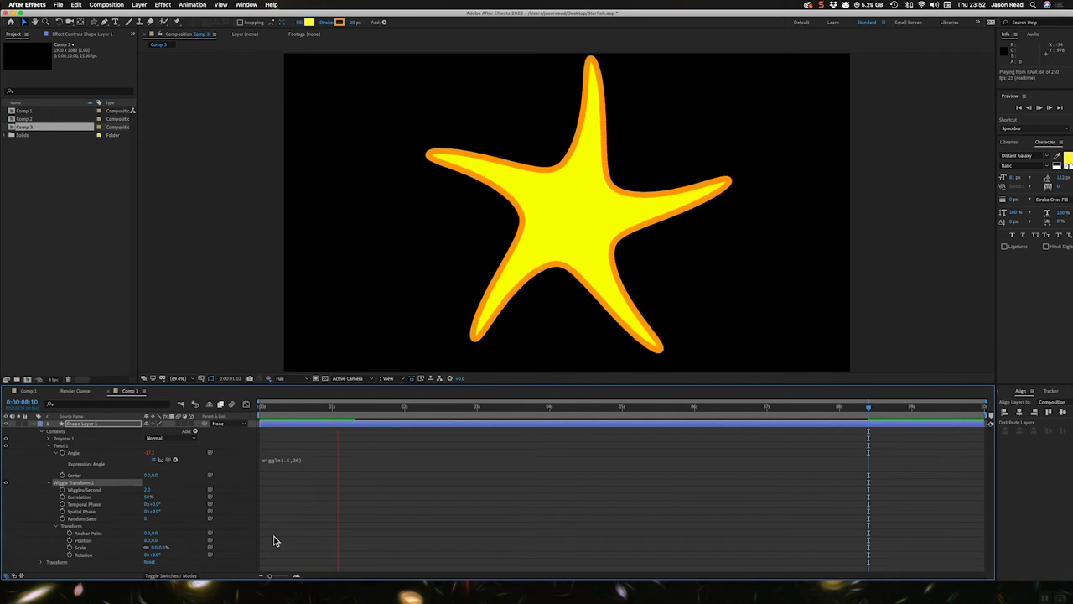
{"action": "key", "text": "space"}
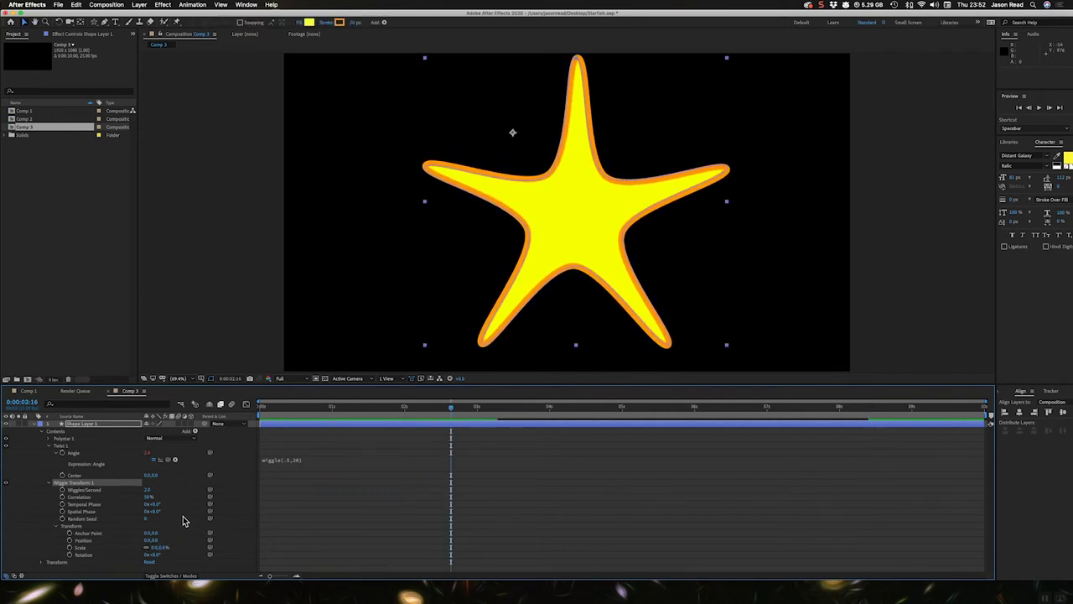
{"action": "left_click", "coordinate": [148, 490]}
{"action": "key", "text": "Return"}
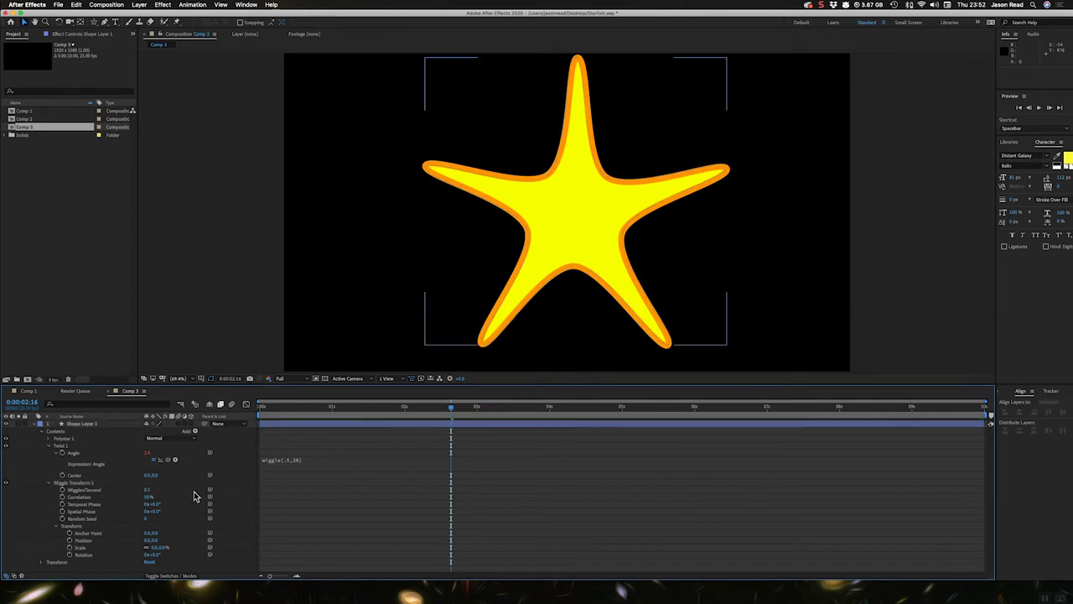
{"action": "key", "text": "space"}
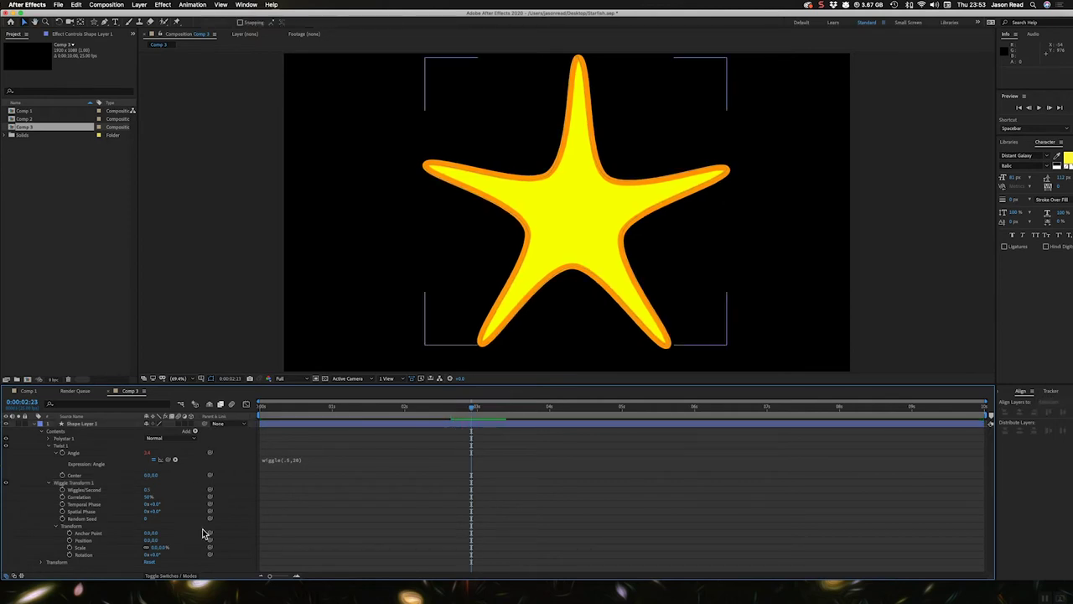
Set the wiggle Position amount to 10,10 and preview the floating starfish
{"action": "left_click", "coordinate": [155, 554]}
{"action": "key", "text": "Return"}
{"action": "key", "text": "space"}
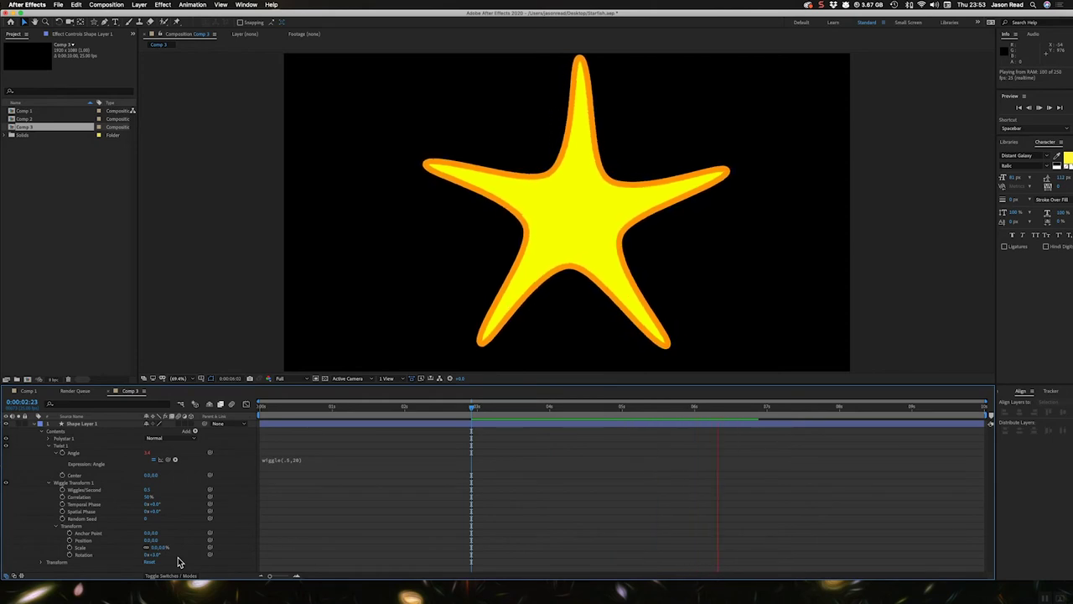
{"action": "key", "text": "space"}
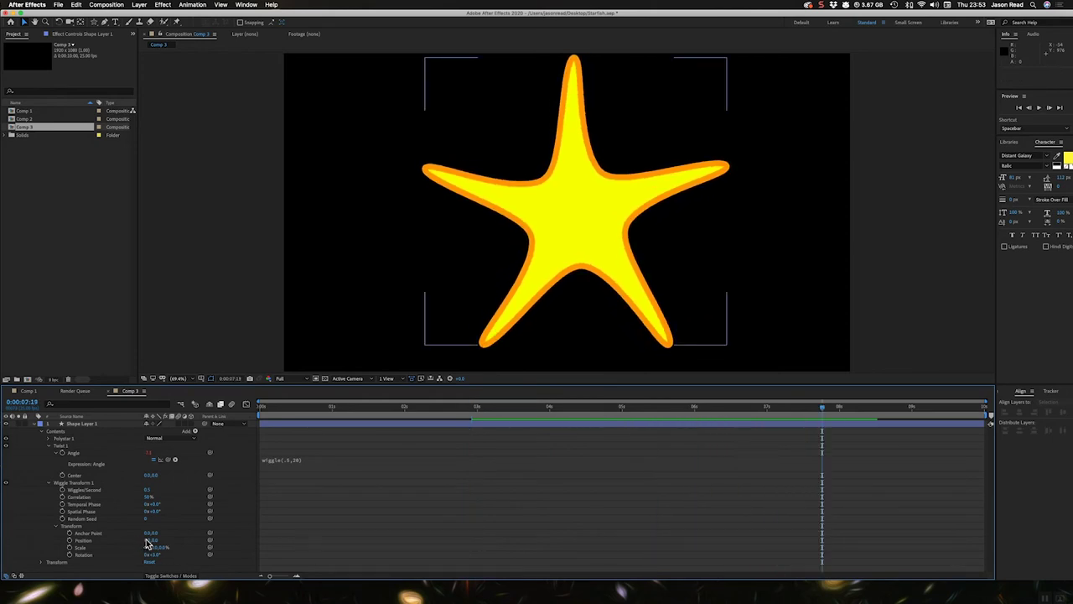
{"action": "left_click", "coordinate": [152, 540]}
{"action": "type", "text": "10"}
{"action": "key", "text": "Tab"}
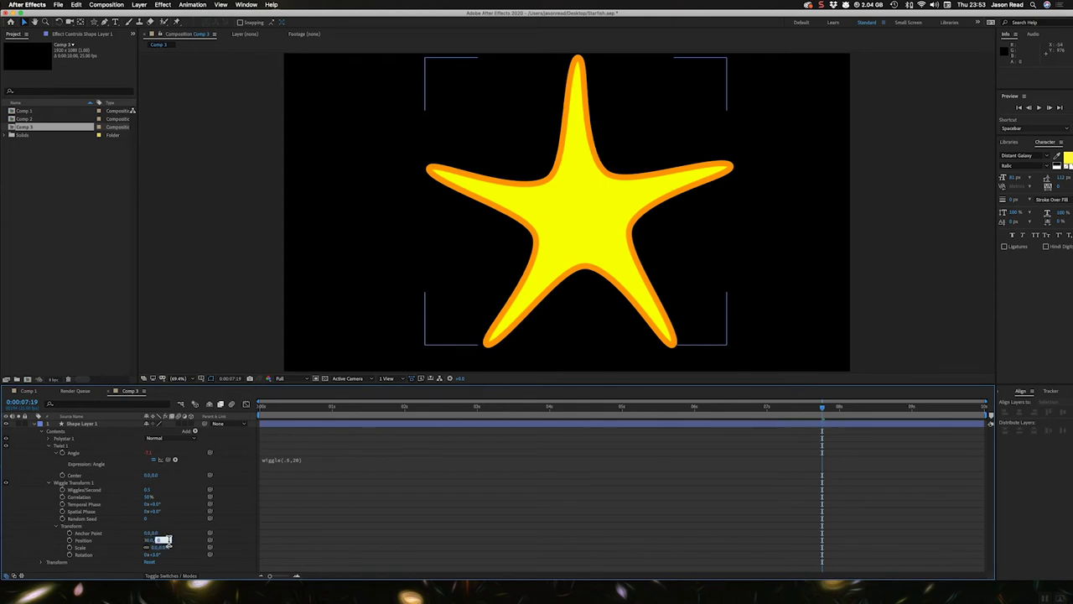
{"action": "key", "text": "Return"}
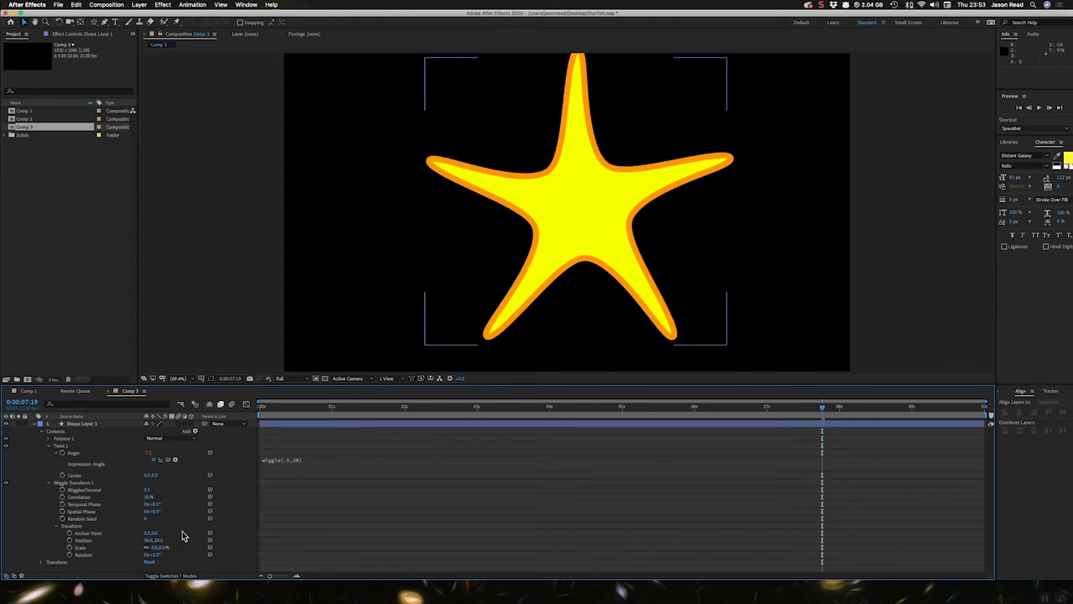
{"action": "key", "text": "space"}
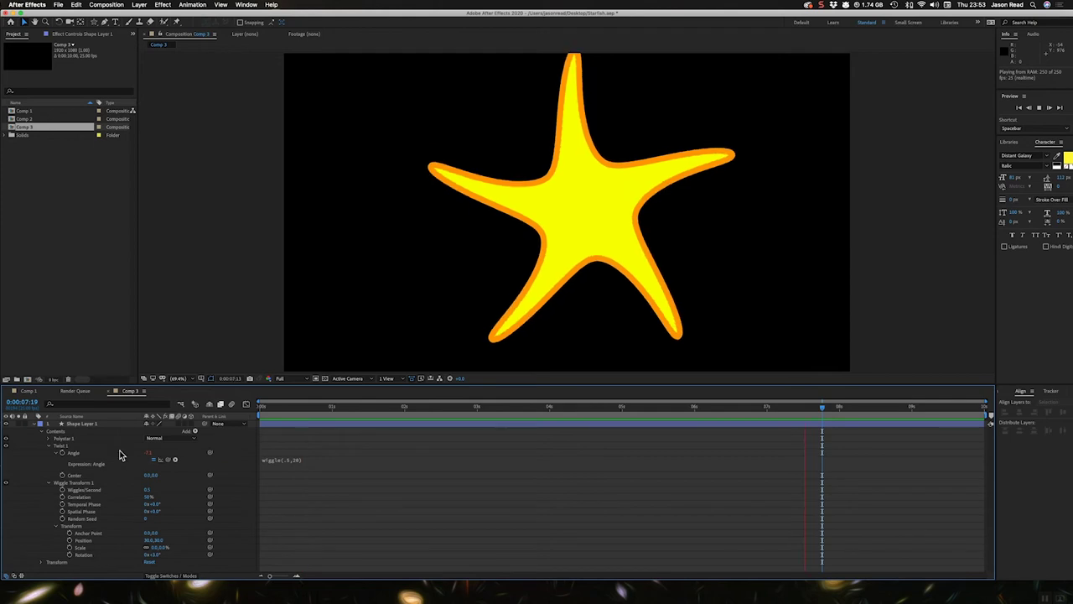
{"action": "key", "text": "space"}
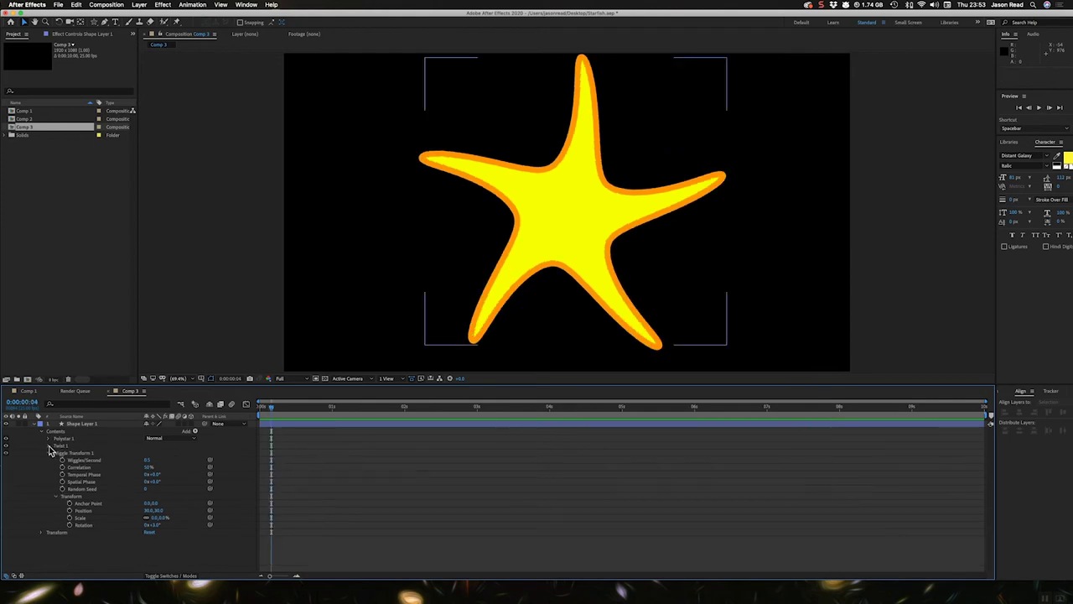
Enable dashes on Stroke 1 and move Fill 1 above Stroke 1
{"action": "left_click", "coordinate": [50, 447]}
{"action": "left_click", "coordinate": [48, 452]}
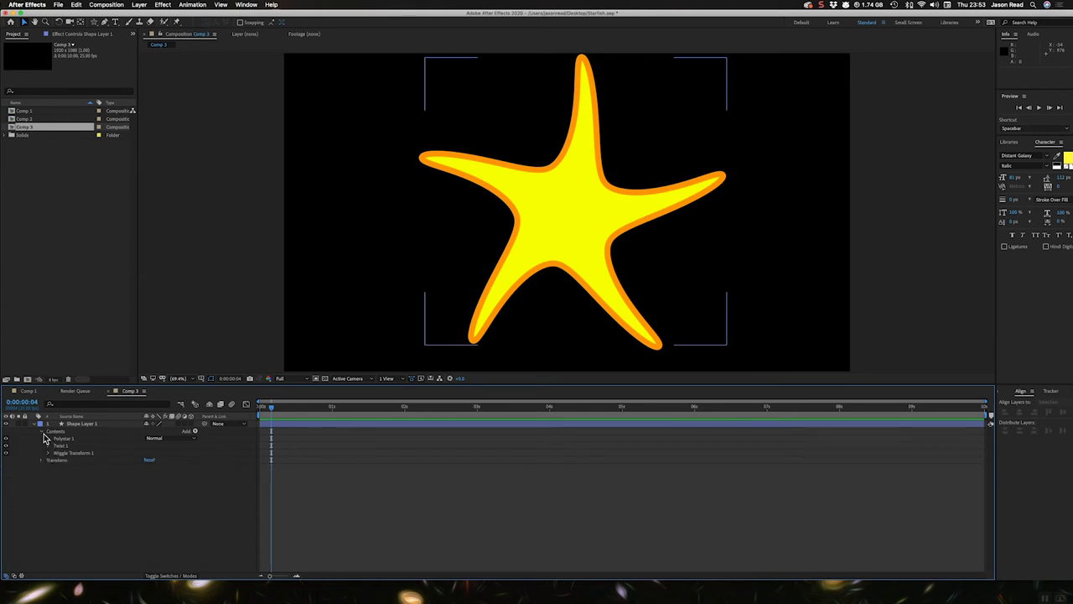
{"action": "left_click", "coordinate": [49, 438]}
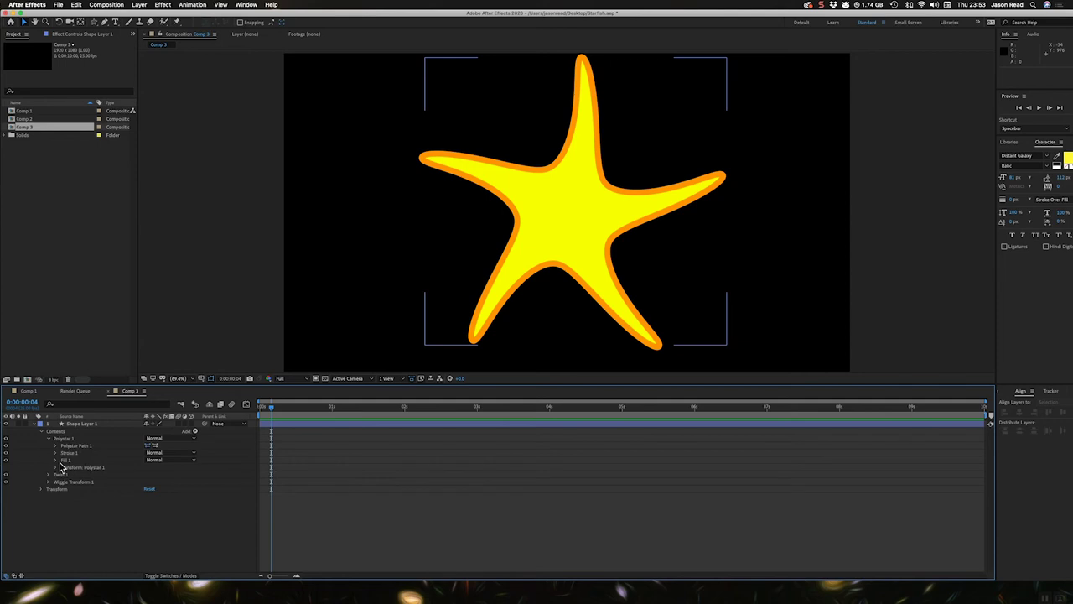
{"action": "left_click", "coordinate": [56, 453]}
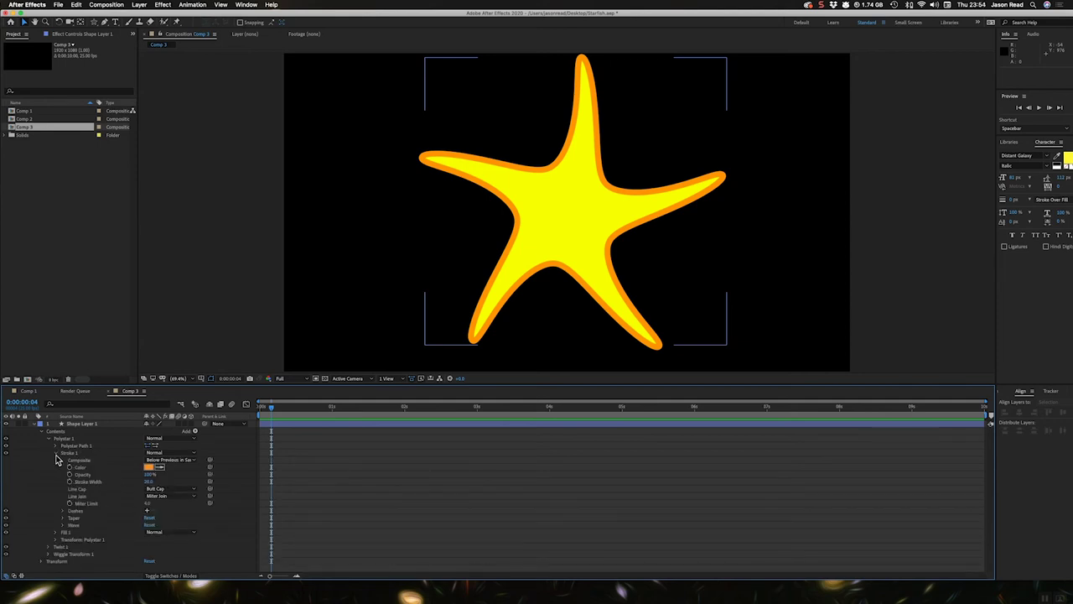
{"action": "left_click", "coordinate": [148, 511]}
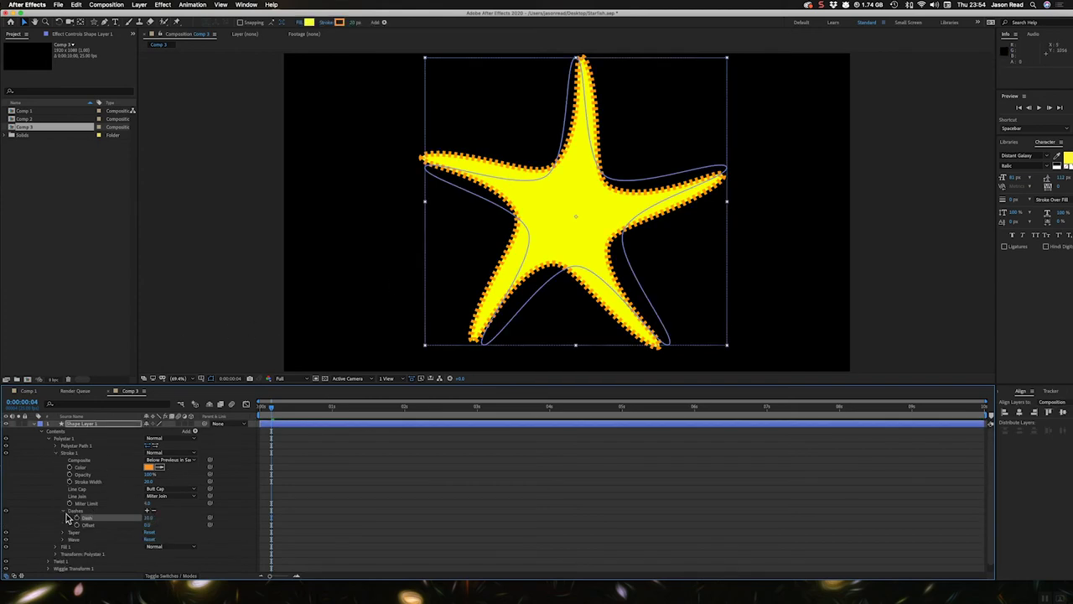
{"action": "left_click", "coordinate": [67, 547]}
{"action": "left_click_drag", "start_coordinate": [67, 546], "coordinate": [69, 453]}
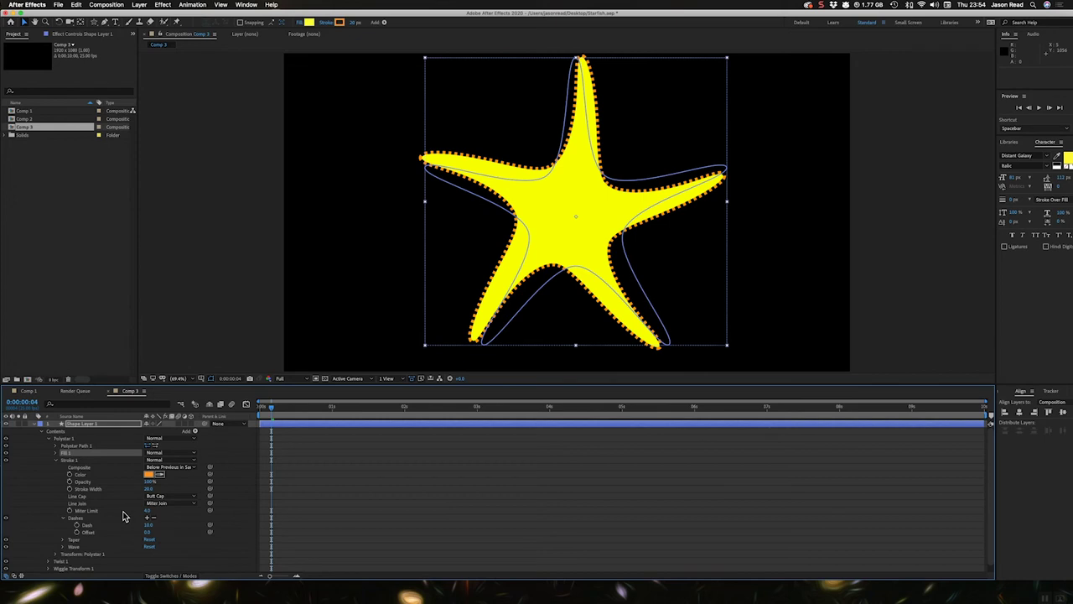
Shrink the dash to about 4 and add a gap of about 6
{"action": "mouse_move", "coordinate": [149, 526]}
{"action": "left_mouse_down"}
{"action": "mouse_move", "coordinate": [137, 526]}
{"action": "mouse_move", "coordinate": [148, 526]}
{"action": "left_mouse_up"}
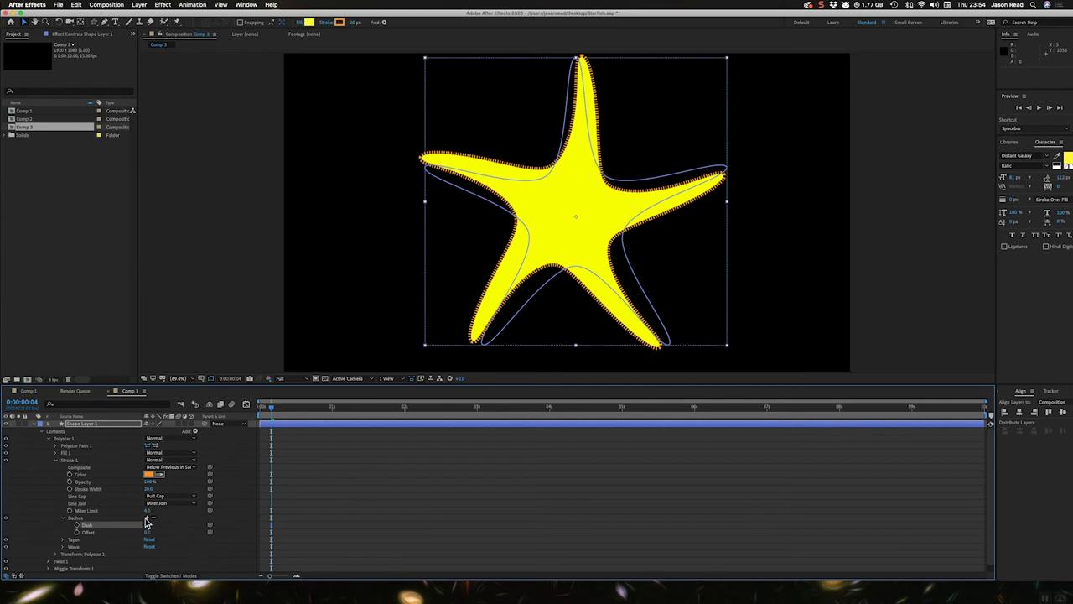
{"action": "left_click", "coordinate": [148, 520]}
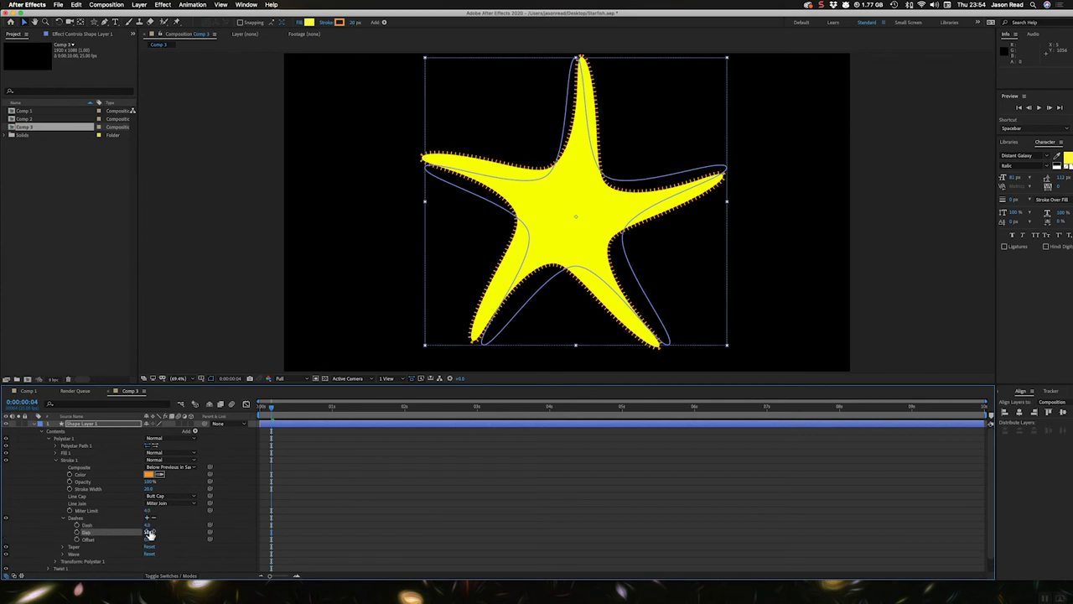
{"action": "left_click_drag", "start_coordinate": [149, 532], "coordinate": [146, 532]}
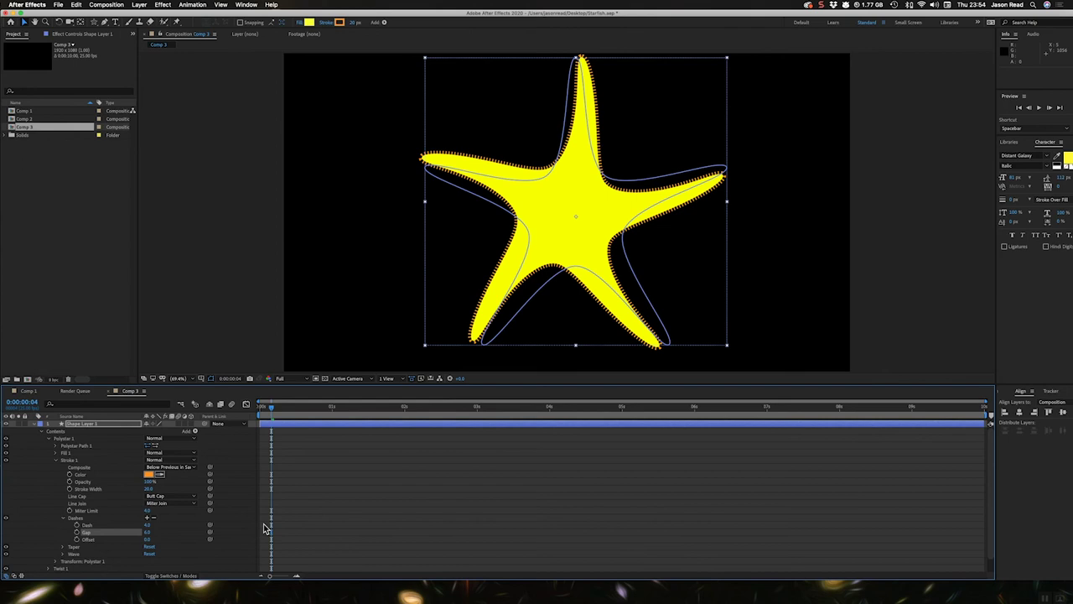
{"action": "left_click", "coordinate": [313, 525]}
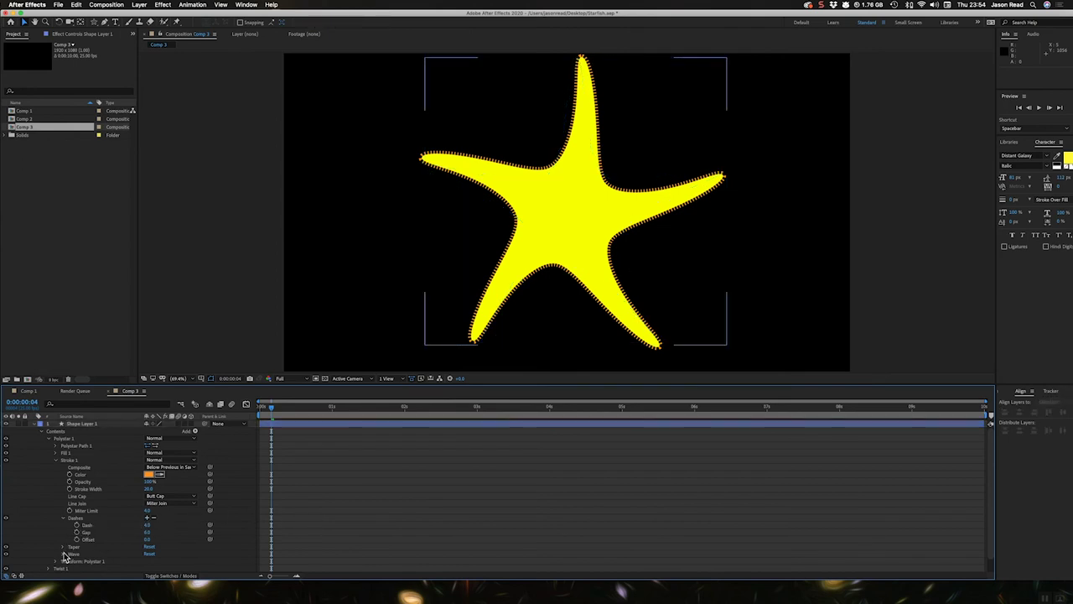
Set Stroke 1's Wave Amount to about 51% and adjust its Phase
{"action": "left_click", "coordinate": [63, 555]}
{"action": "scroll", "coordinate": [103, 531], "scroll_direction": "down", "scroll_amount": 3}
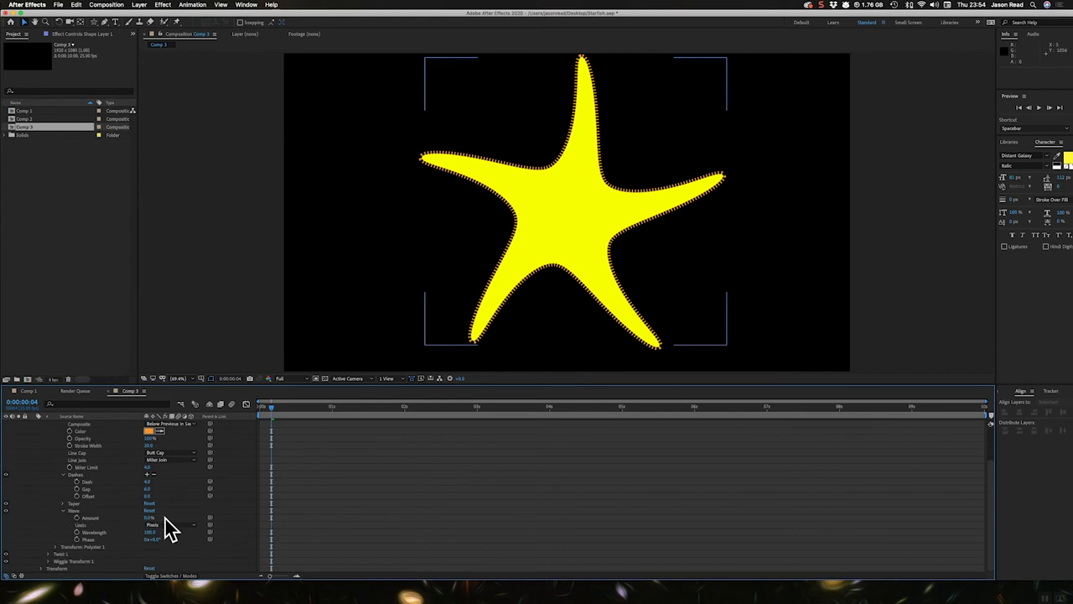
{"action": "left_click_drag", "start_coordinate": [172, 526], "coordinate": [151, 520]}
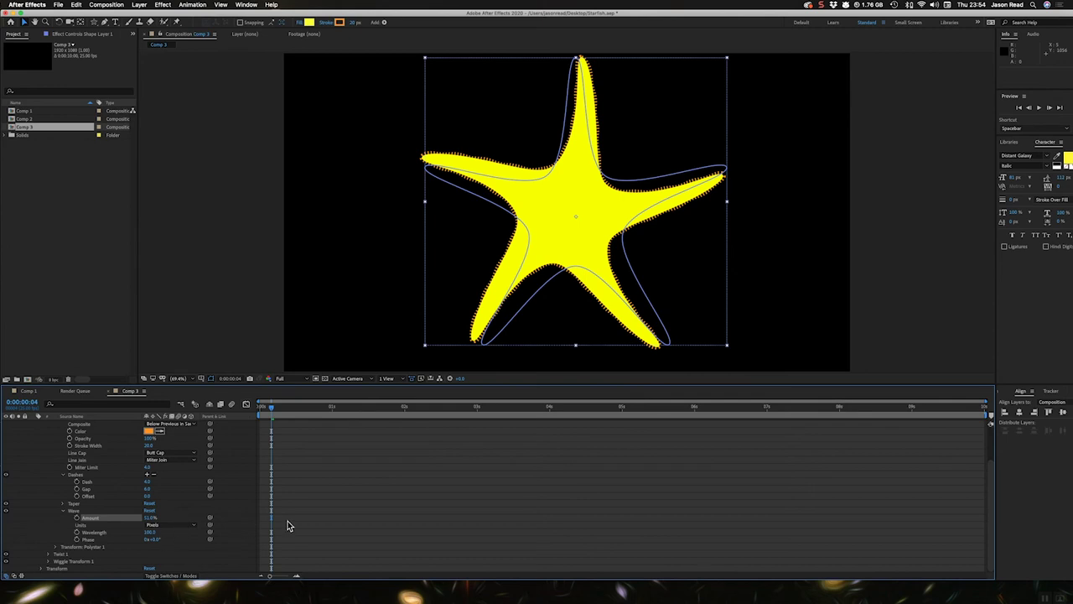
{"action": "left_click_drag", "start_coordinate": [151, 539], "coordinate": [85, 545]}
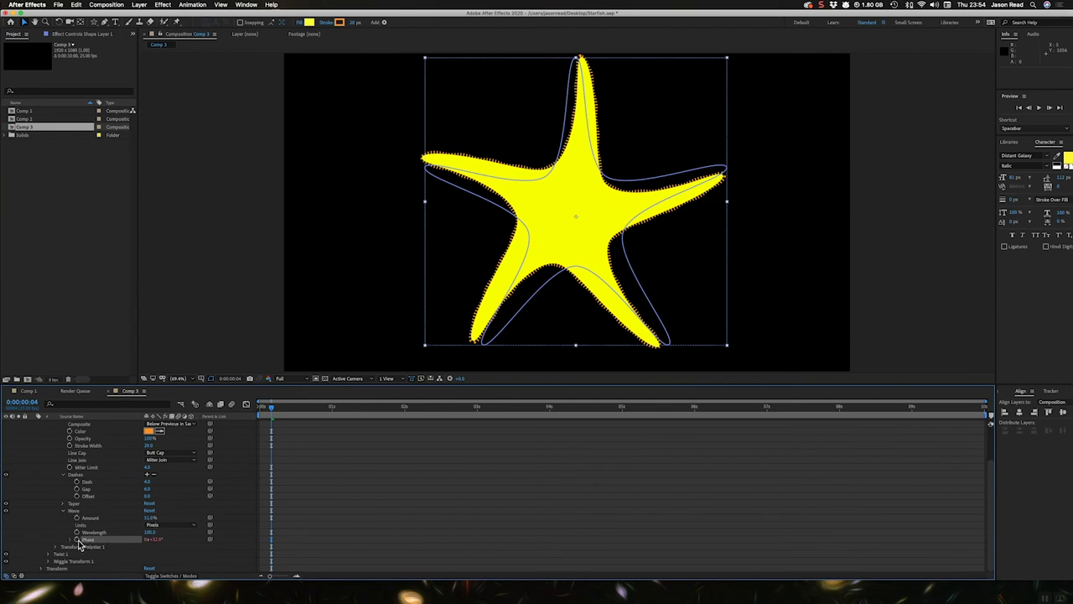
Drive the Wave Phase with the expression time*38 and preview the travelling ripple
{"action": "left_click", "coordinate": [76, 539], "text": "alt"}
{"action": "type", "text": "tim"}
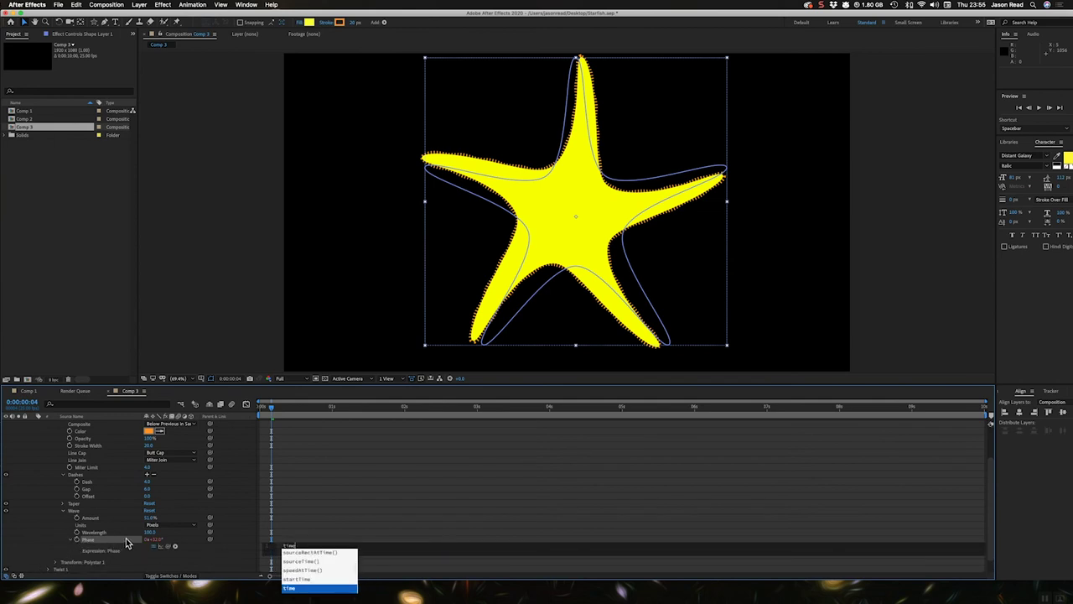
{"action": "type", "text": "e"}
{"action": "key", "text": "Return"}
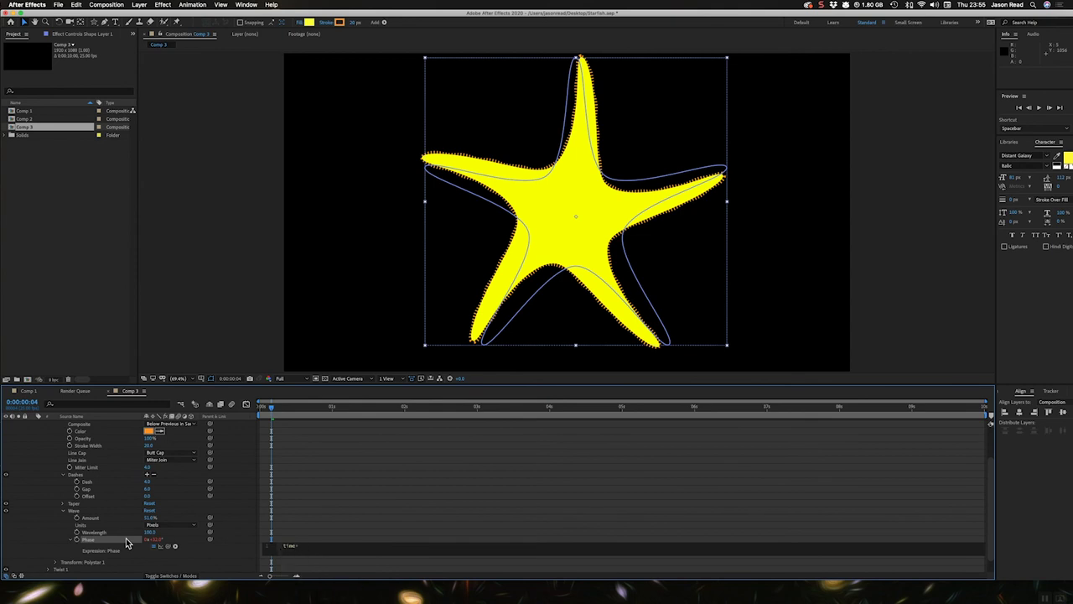
{"action": "type", "text": "*38"}
{"action": "left_click", "coordinate": [283, 517]}
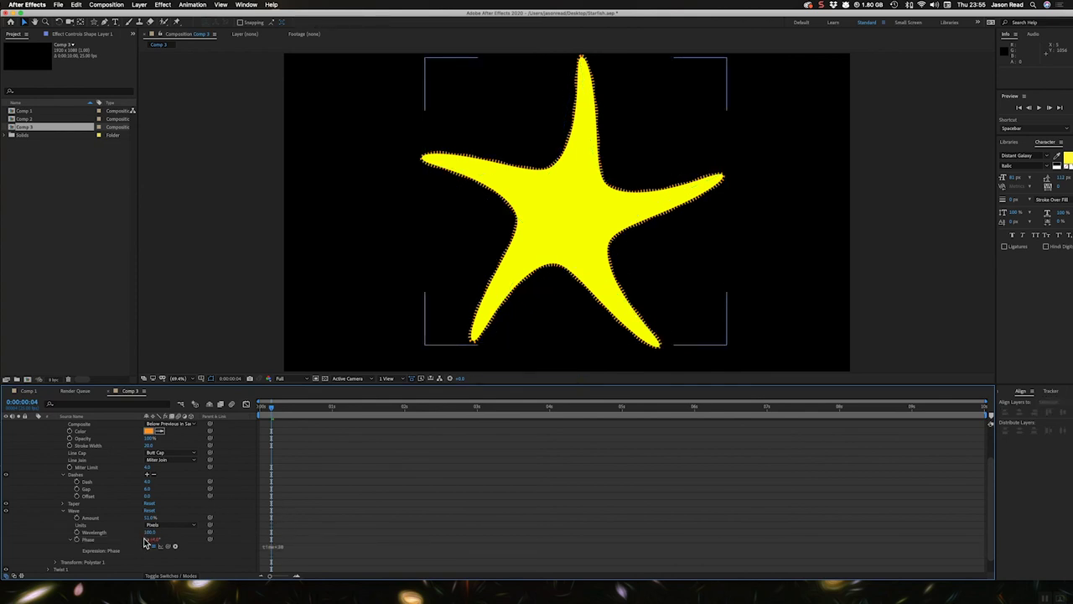
{"action": "key", "text": "space"}
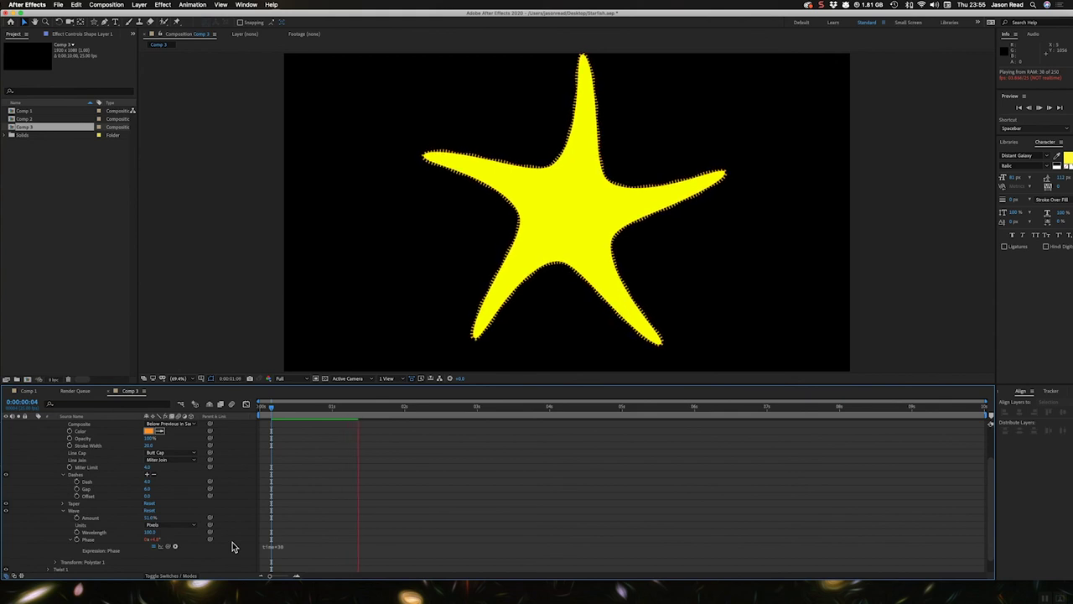
{"action": "left_click", "coordinate": [282, 411]}
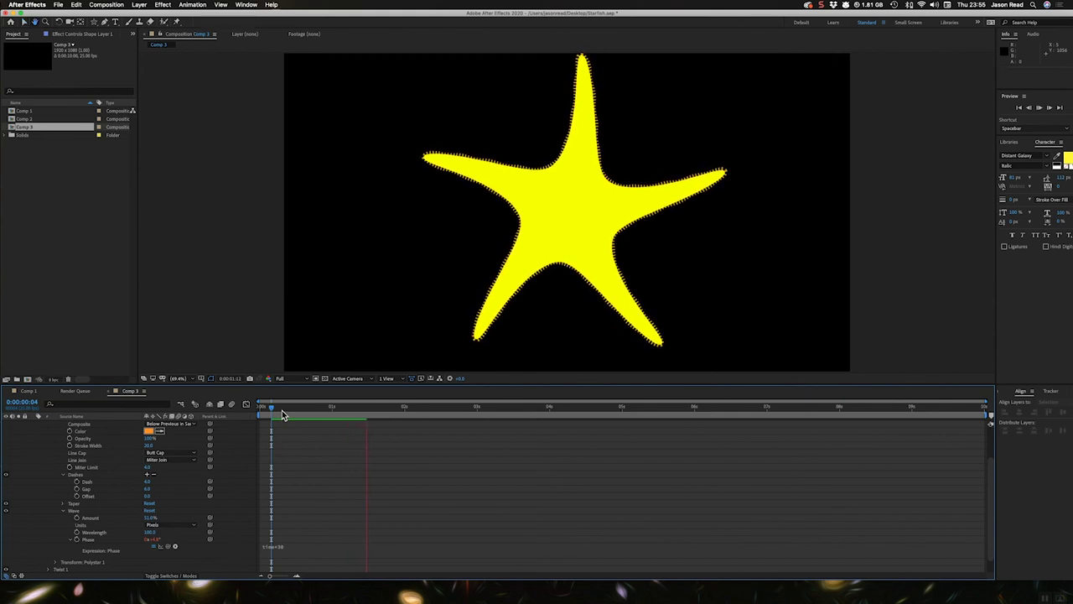
Collapse the starfish layer's properties and deselect it
{"action": "left_click", "coordinate": [281, 411]}
{"action": "left_click", "coordinate": [68, 422]}
{"action": "scroll", "coordinate": [57, 444], "scroll_direction": "up", "scroll_amount": 1}
{"action": "scroll", "coordinate": [56, 444], "scroll_direction": "up", "scroll_amount": 2}
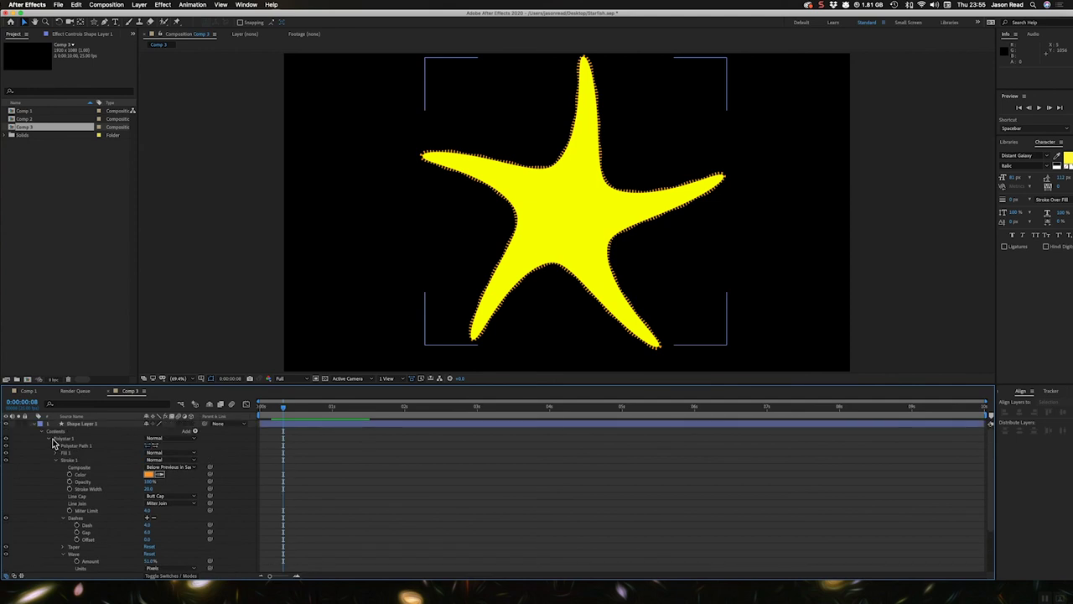
{"action": "left_click", "coordinate": [42, 431]}
{"action": "left_click", "coordinate": [309, 442]}
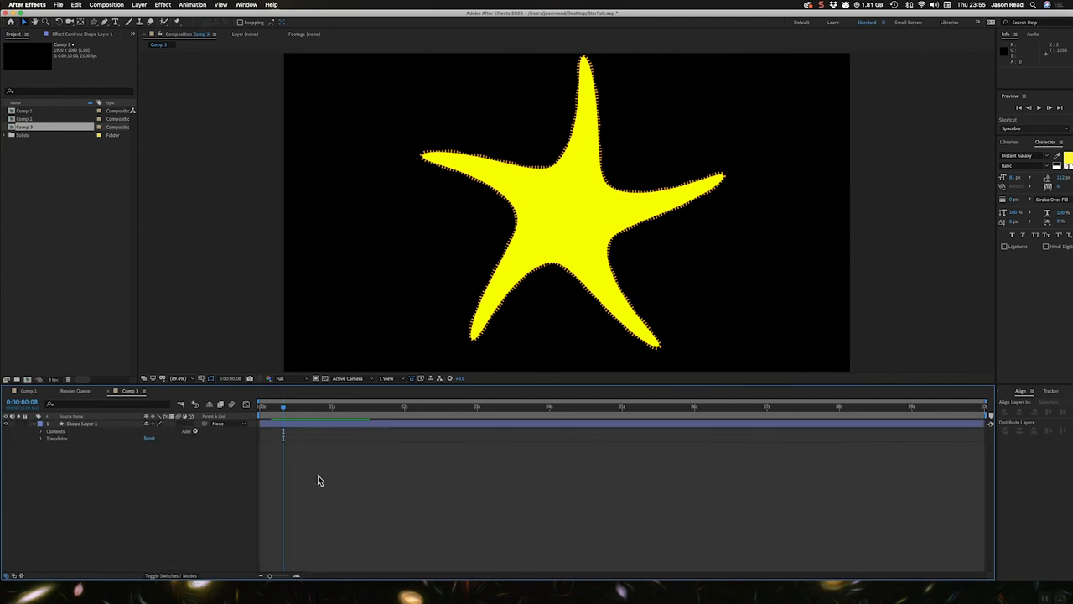
Create a Deep Royal Blue solid and place it beneath Shape Layer 1
{"action": "left_click", "coordinate": [139, 5]}
{"action": "mouse_move", "coordinate": [142, 14]}
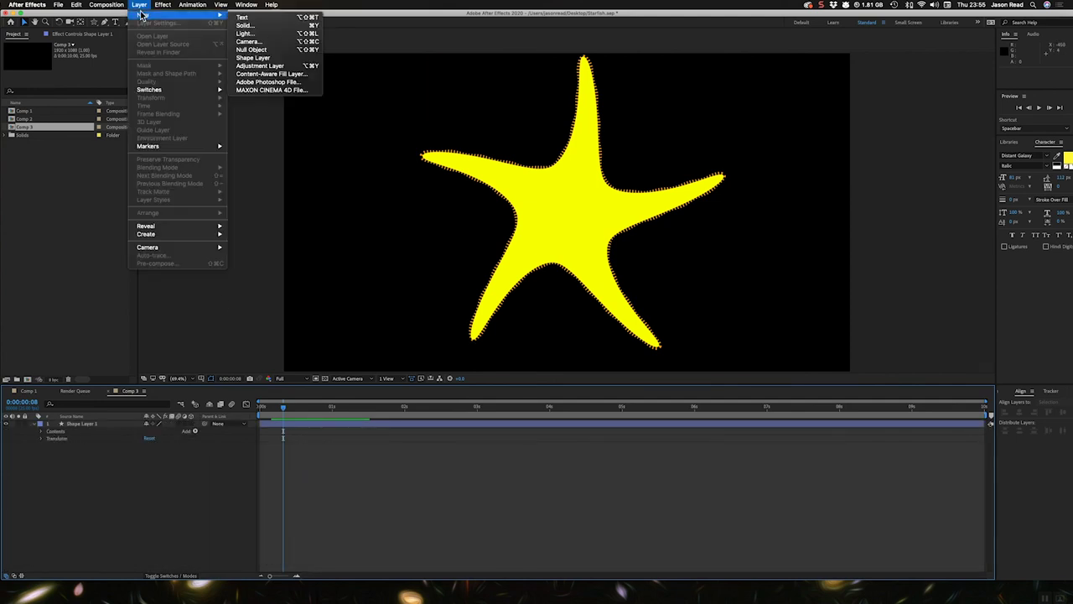
{"action": "left_click", "coordinate": [267, 24]}
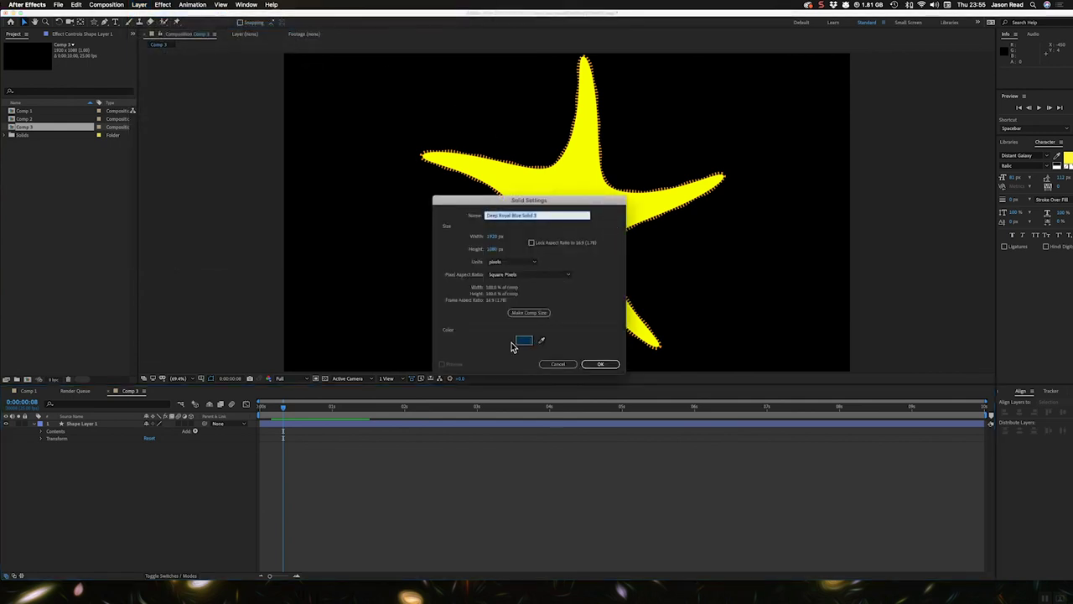
{"action": "left_click", "coordinate": [595, 364]}
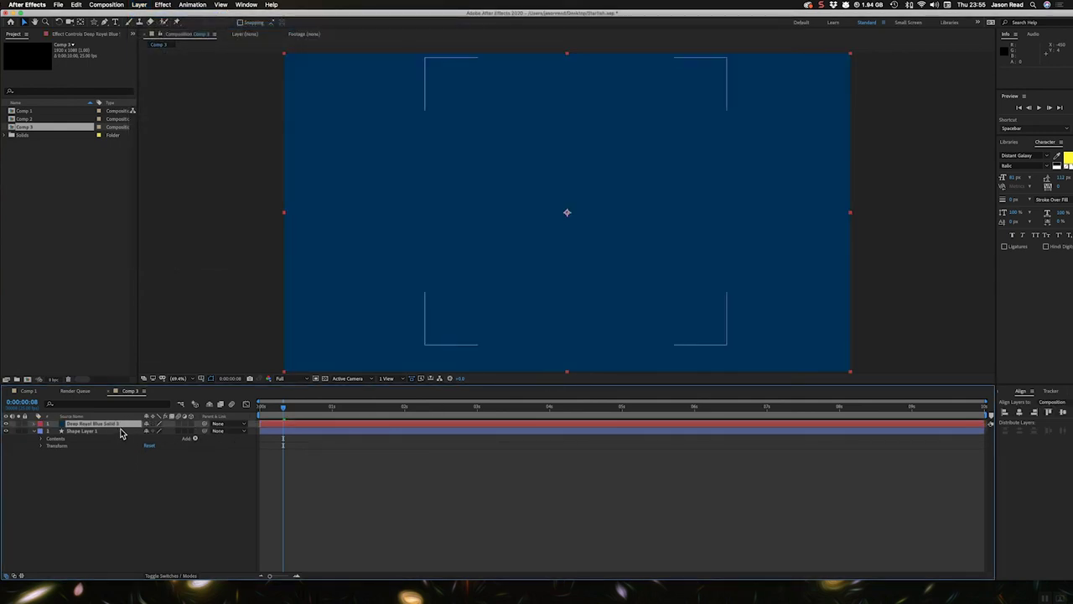
{"action": "left_click_drag", "start_coordinate": [97, 424], "coordinate": [119, 458]}
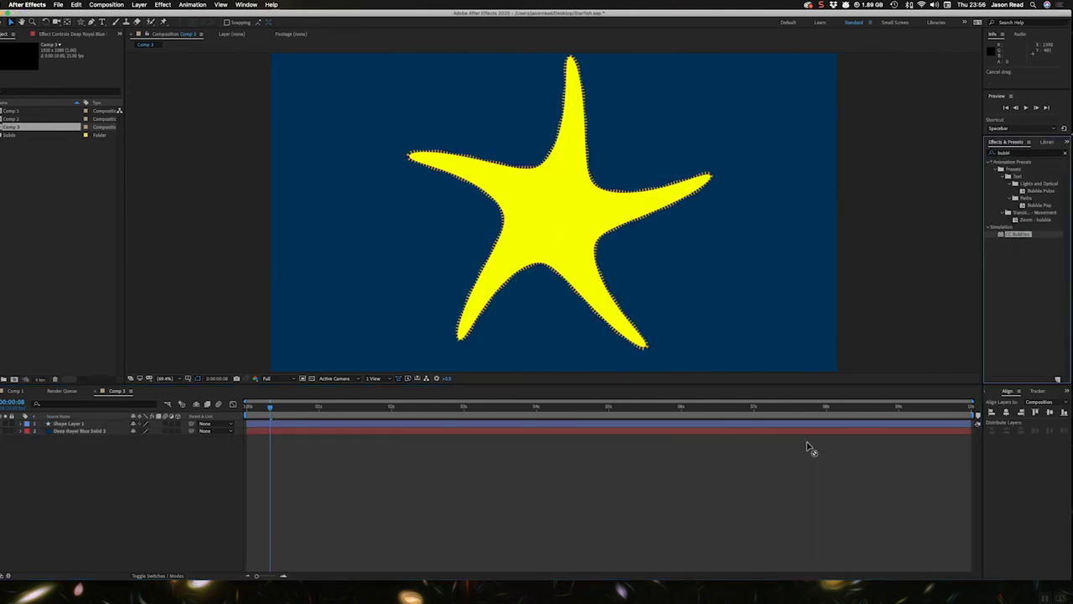
Apply CC Bubbles to Deep Royal Blue Solid 1 and preview the bubbles
{"action": "left_click_drag", "start_coordinate": [812, 446], "coordinate": [809, 445]}
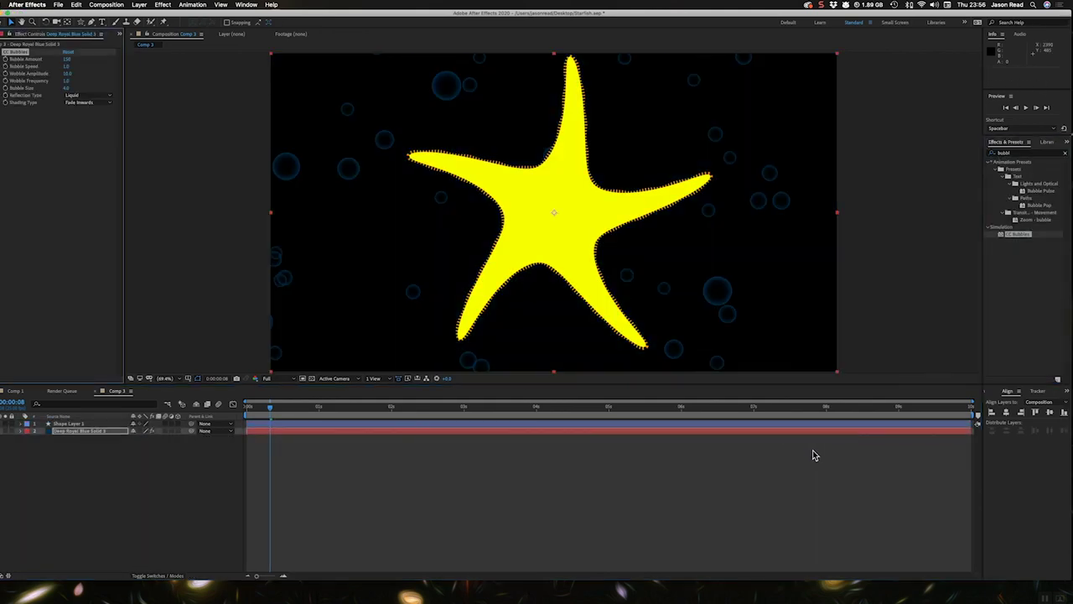
{"action": "key", "text": "space"}
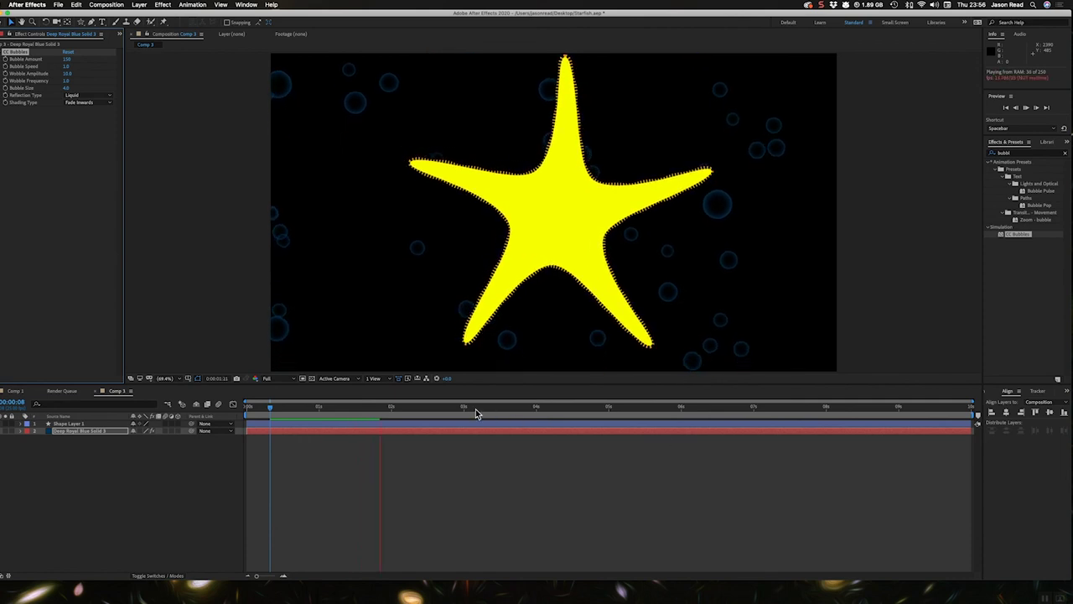
{"action": "left_click", "coordinate": [291, 407]}
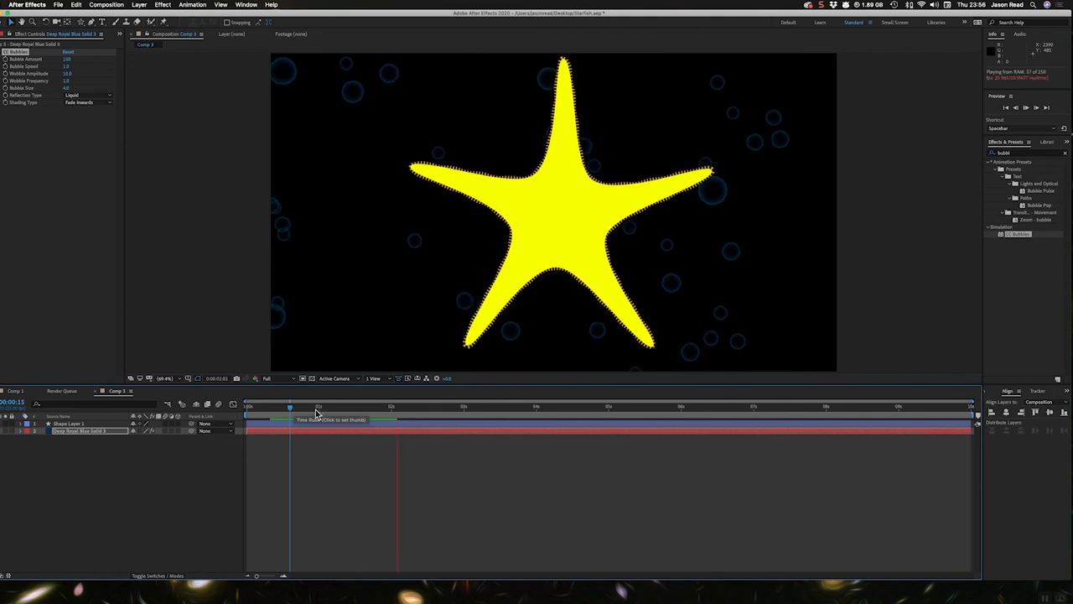
{"action": "key", "text": "space"}
{"action": "key", "text": "space"}
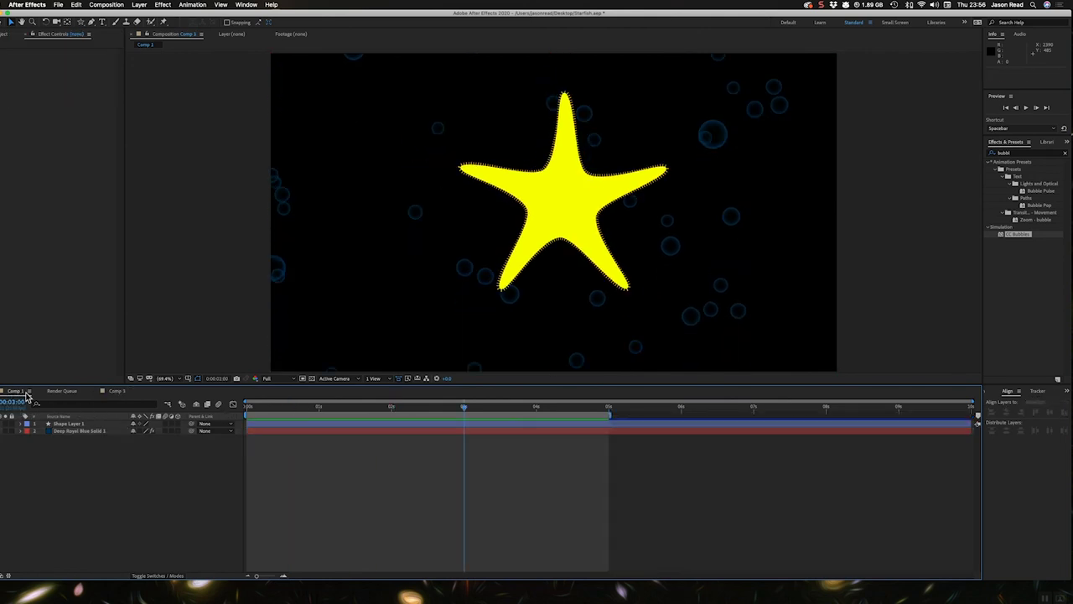
{"action": "key", "text": "space"}
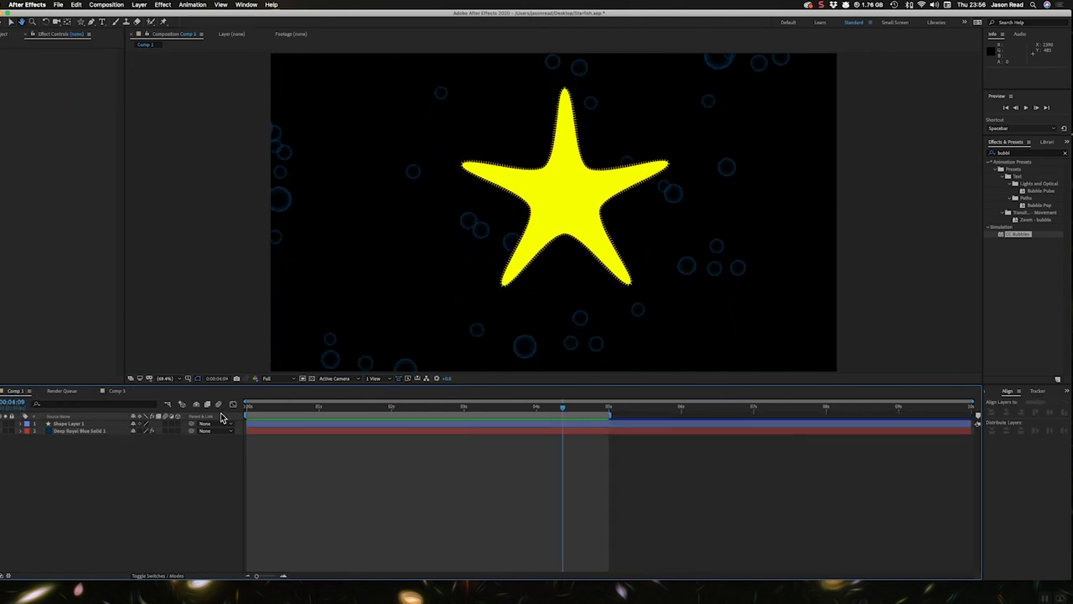
{"action": "left_click", "coordinate": [287, 407]}
{"action": "left_click_drag", "start_coordinate": [286, 411], "coordinate": [273, 411]}
{"action": "key", "text": "space"}
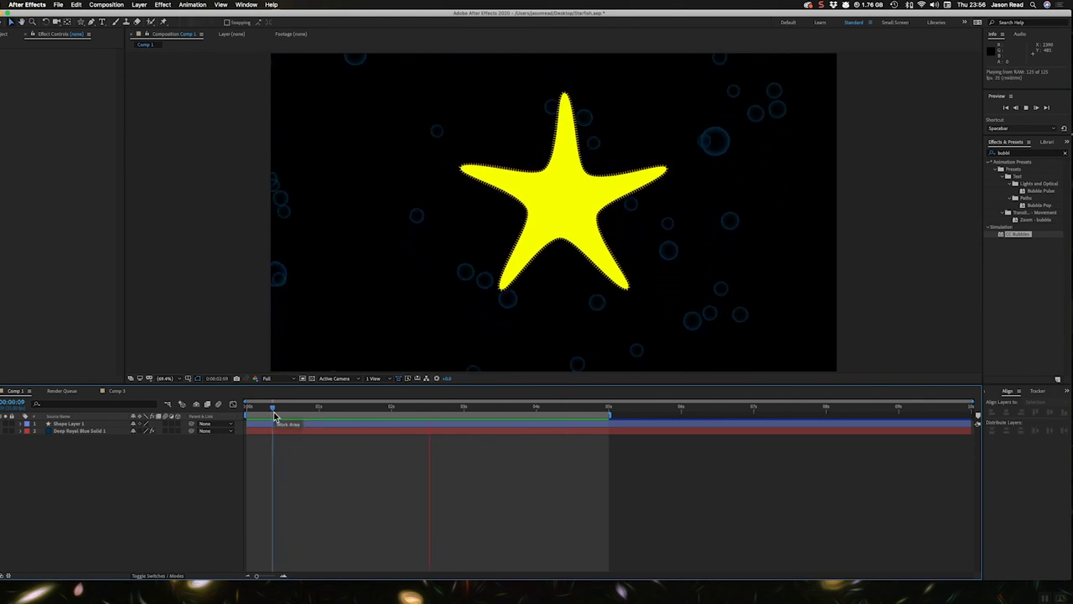
{"action": "key", "text": "space"}
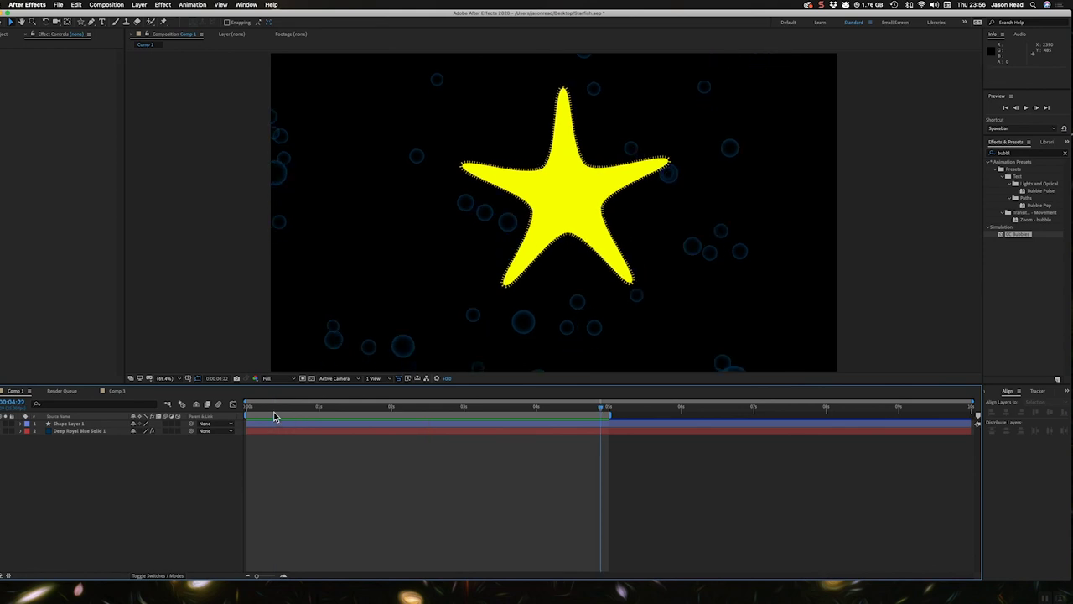